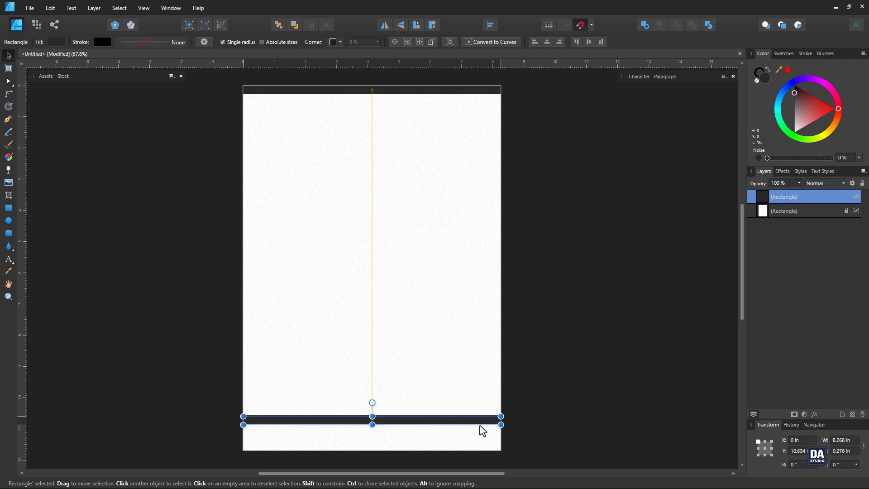
Examine the dark bars at the page's upper and lower edges and the locked white background, including their colours and noise
left_click(537, 420)
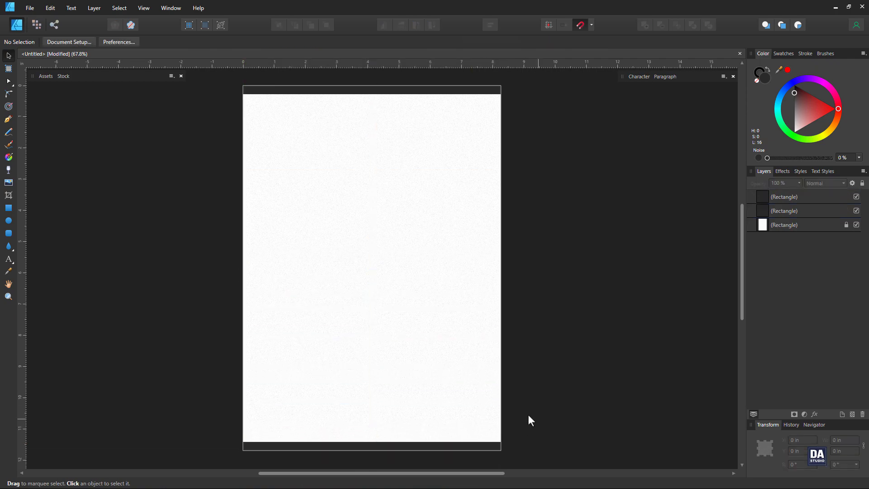
key("space")
left_click_drag(523, 412, 530, 414)
left_click(487, 448)
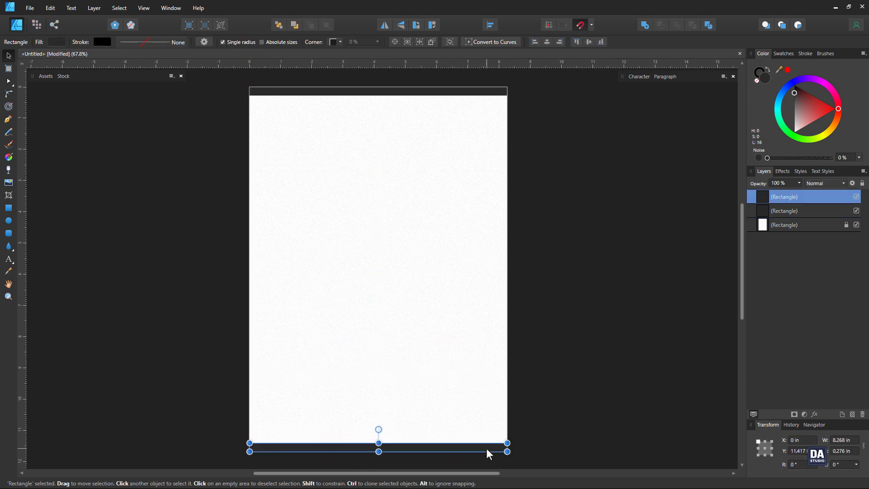
left_click(489, 93, "shift")
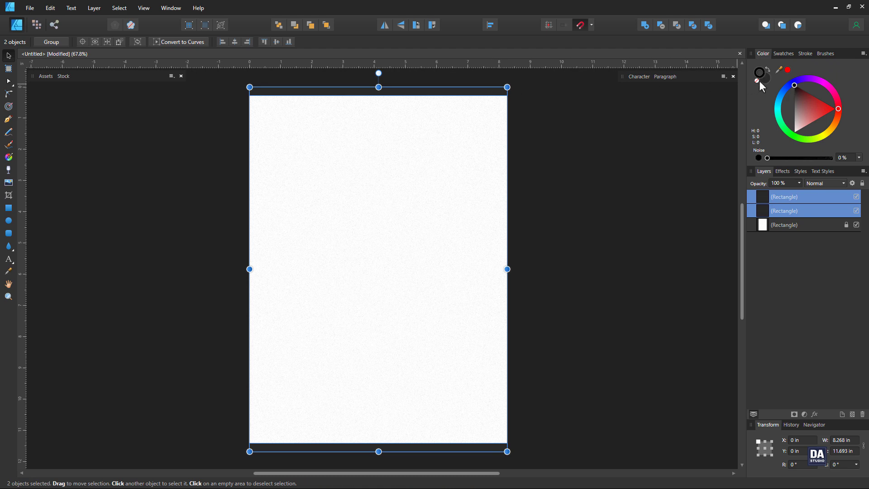
left_click(692, 108)
key("space")
mouse_move(573, 133)
left_mouse_down()
mouse_move(582, 134)
mouse_move(572, 136)
left_mouse_up()
left_click(774, 226)
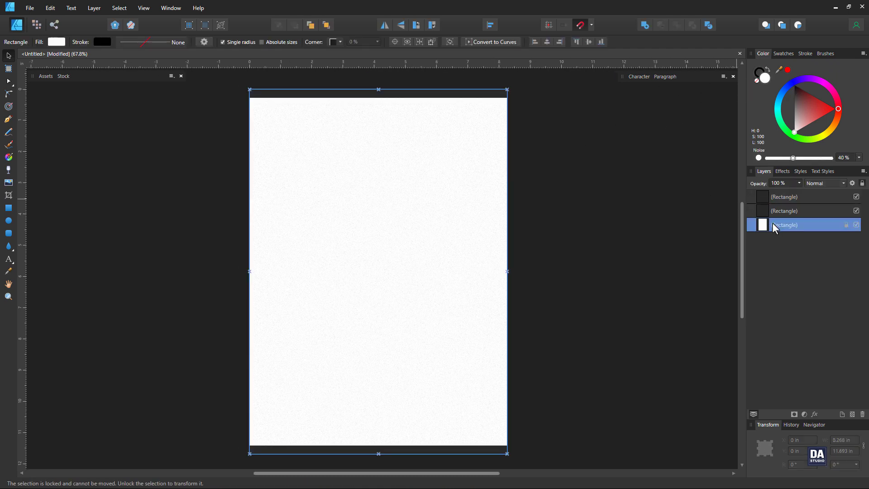
left_click(684, 217)
key("space")
left_click_drag(552, 221, 549, 221)
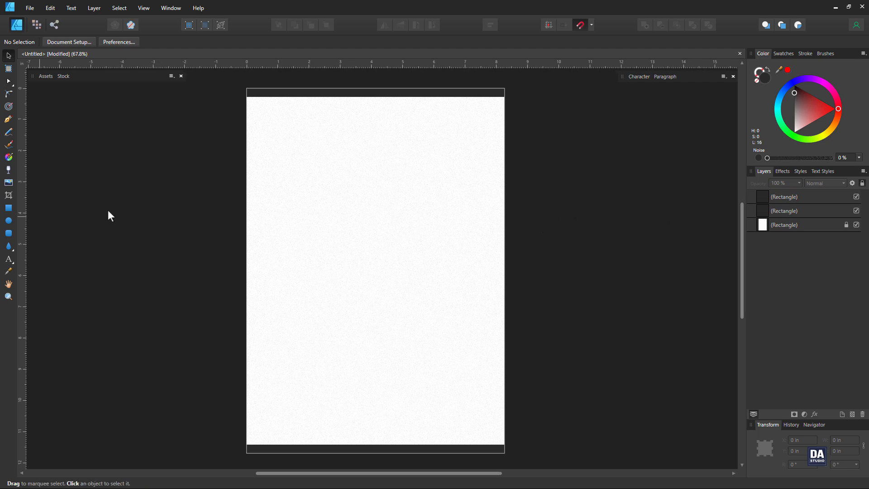
Draw a dark rectangle about 3.3 by 5.3 in on the page and shear it by 20°
left_click(8, 208)
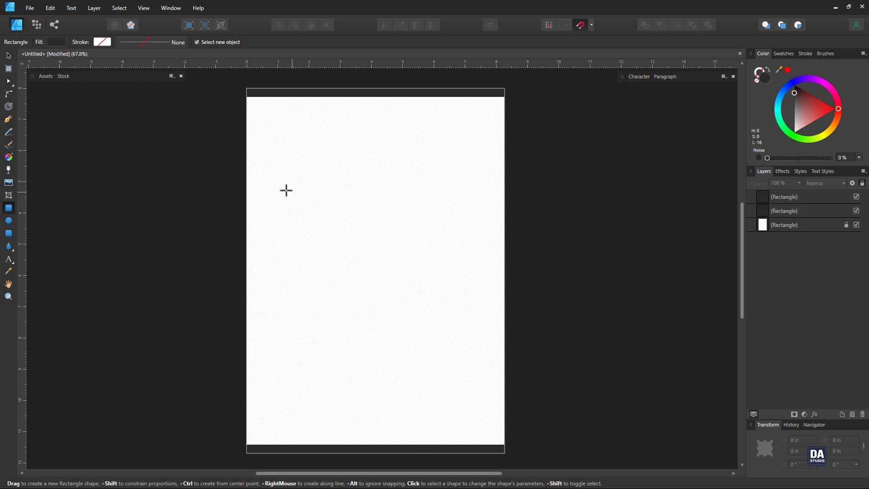
left_click_drag(286, 190, 389, 357)
left_click(8, 56)
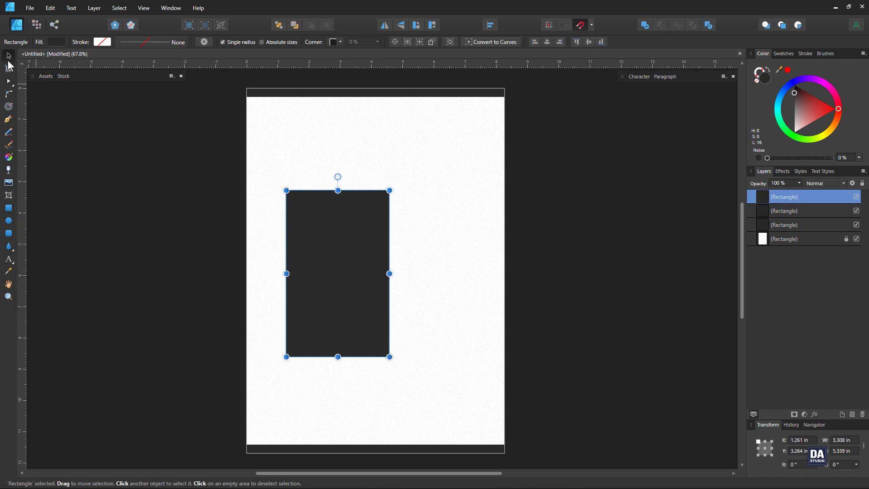
left_click_drag(330, 183, 279, 188)
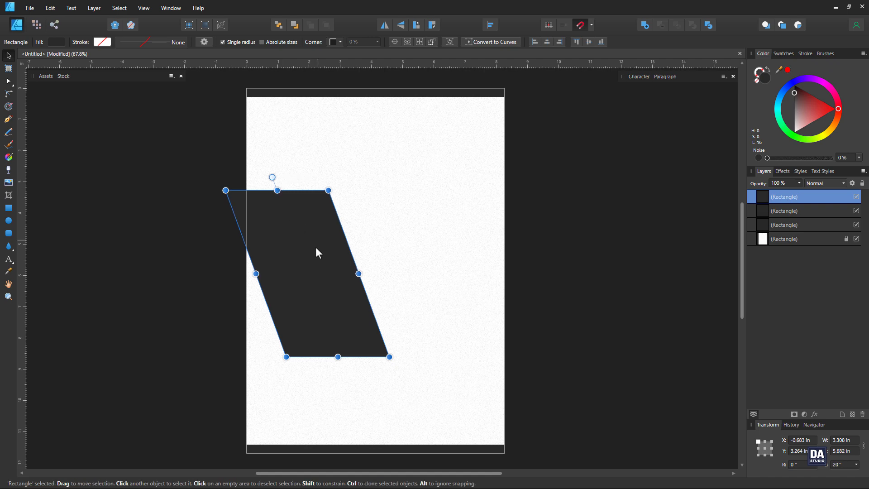
Place an overlapping copy of the slanted shape to its lower right and resize the copy to about 2.7 by 5.1 in
mouse_move(329, 276)
left_mouse_down()
mouse_move(370, 278)
mouse_move(398, 321)
mouse_move(423, 324)
mouse_move(427, 334)
left_mouse_up()
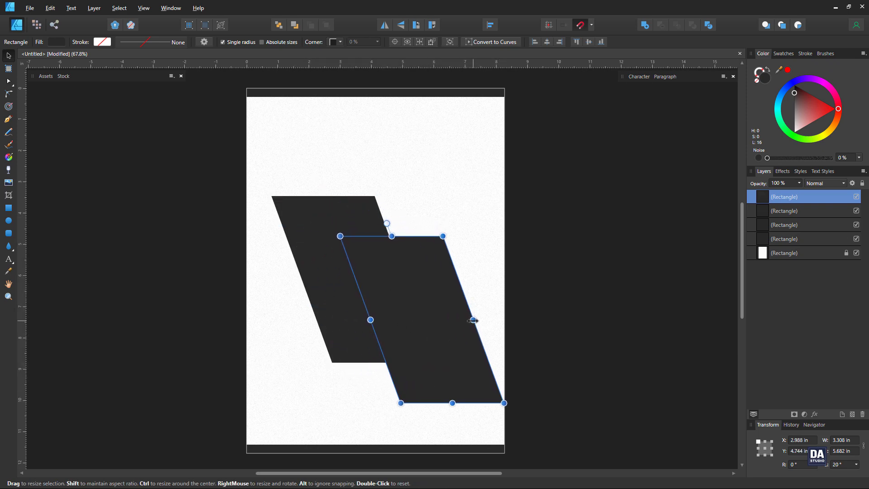
left_click_drag(473, 319, 435, 332)
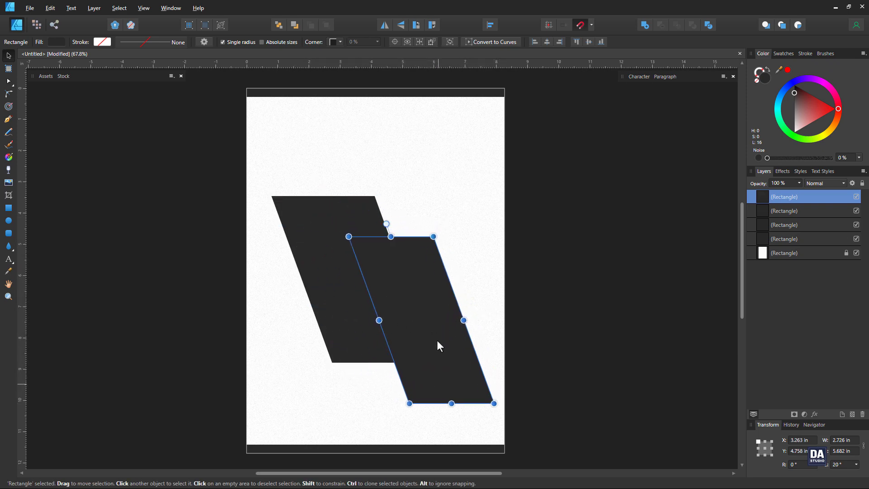
left_click_drag(451, 403, 446, 386)
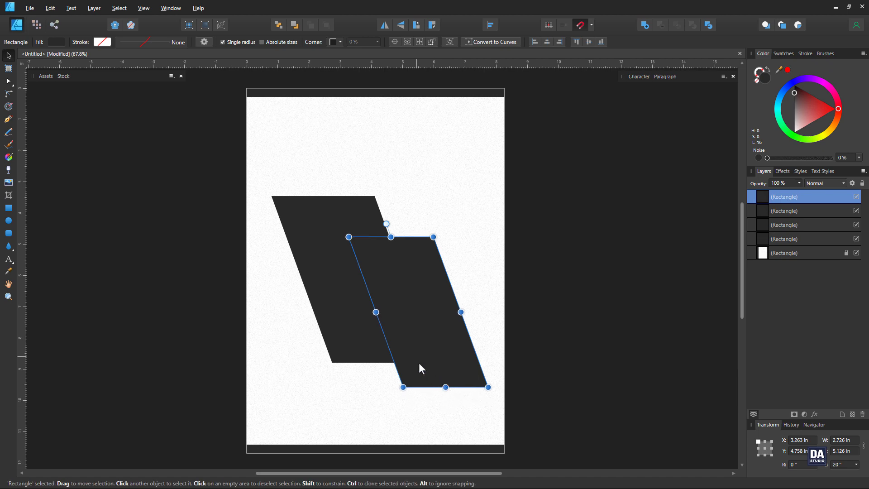
Stretch the original slanted shape upward to a height of about 5.77 in
left_click(345, 301)
mouse_move(321, 196)
left_mouse_down()
mouse_move(316, 181)
mouse_move(321, 192)
left_mouse_up()
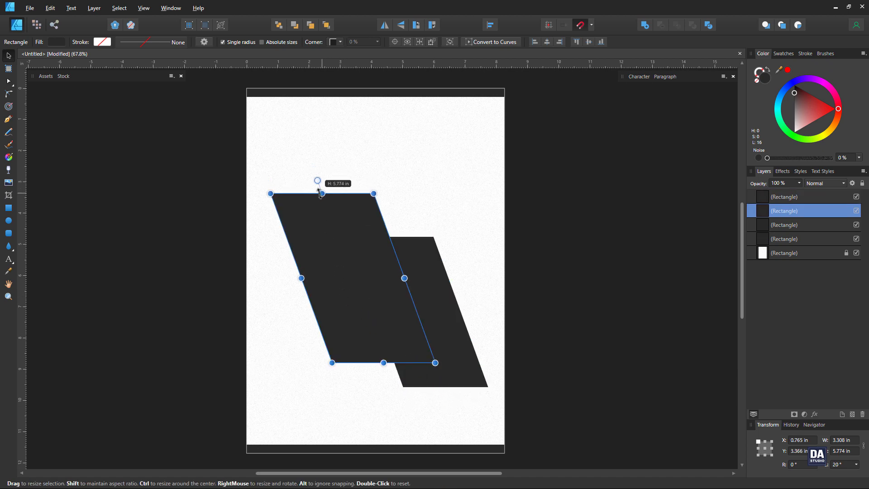
left_click(177, 264)
Make a dark red copy (H 0, S 68, L 28) of the larger slanted shape that covers only its lower half
left_click_drag(320, 280, 339, 277)
left_click(330, 278)
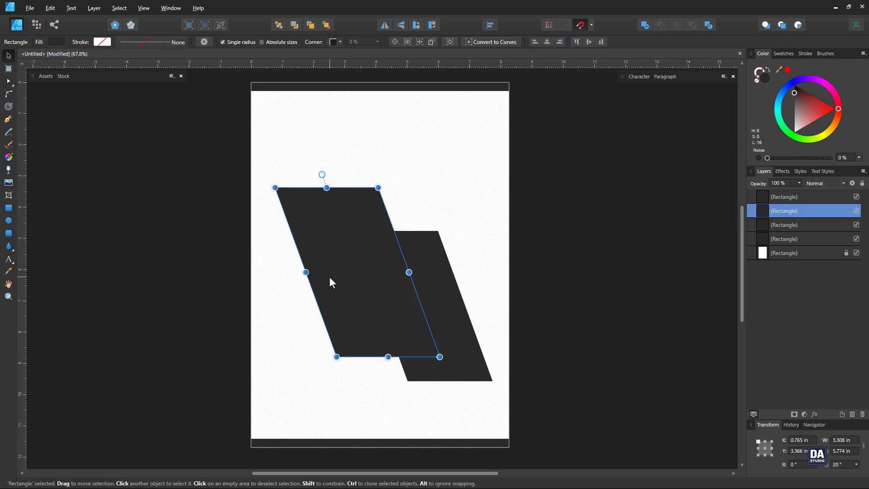
right_click(818, 210)
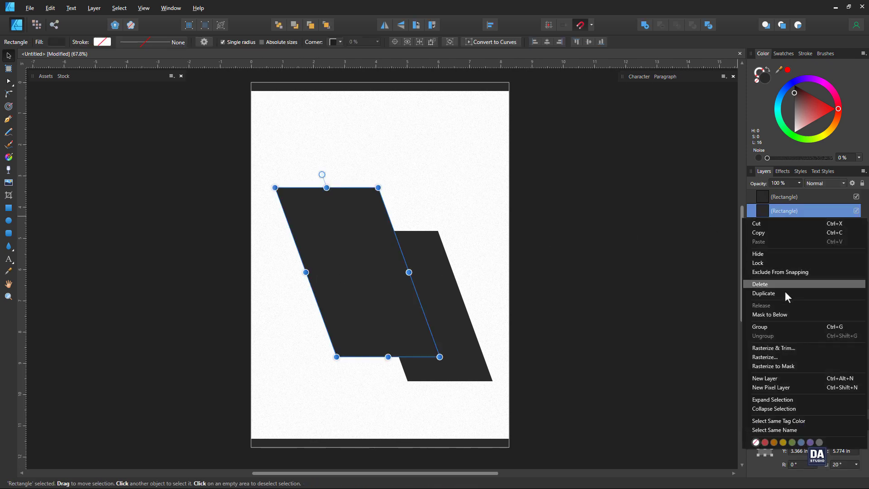
left_click(811, 96)
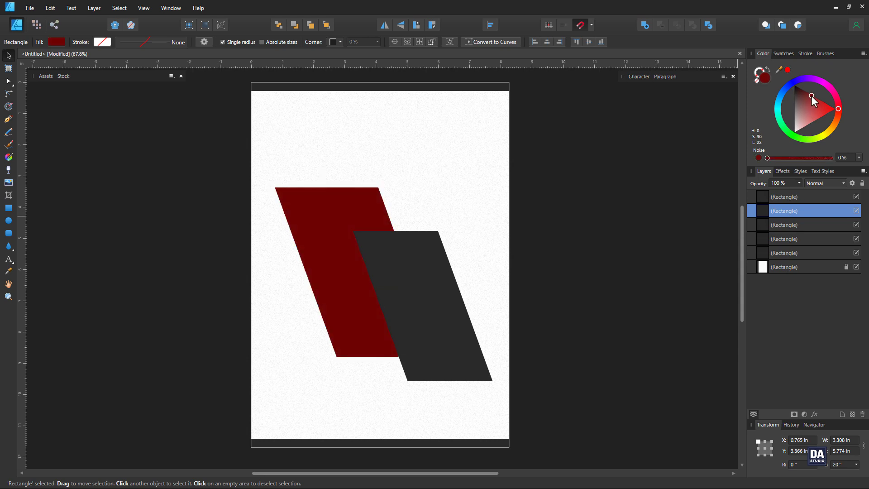
left_click_drag(815, 97, 812, 98)
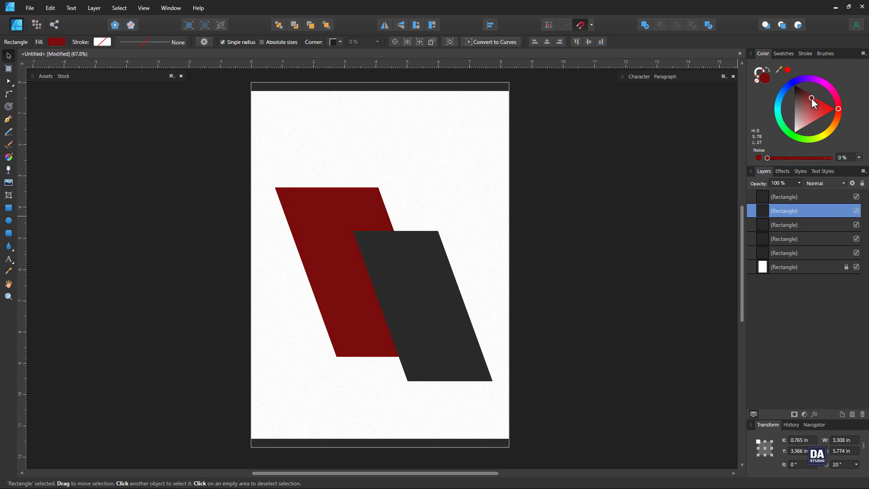
left_click_drag(330, 189, 351, 278)
left_click(551, 275)
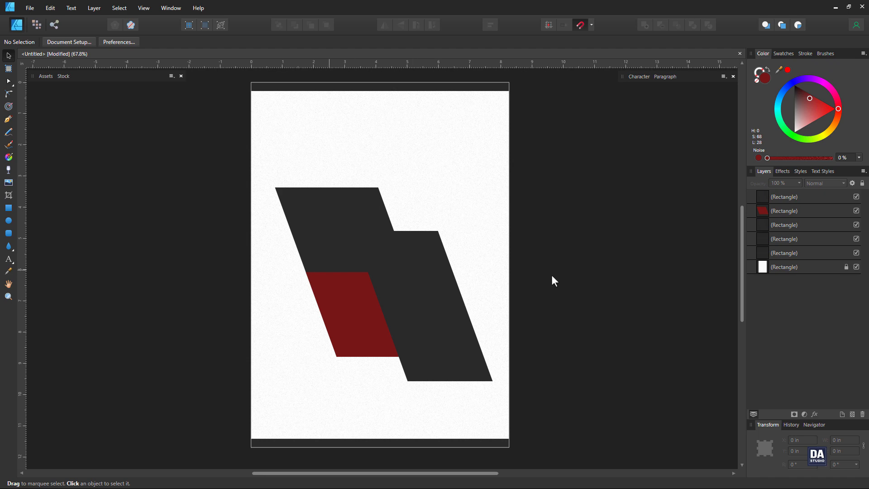
Insert the Frame 7 square frame from the Frames and Borders assets over the slanted shapes and scale it to about 4.7 in wide
left_click(51, 77)
left_click(89, 88)
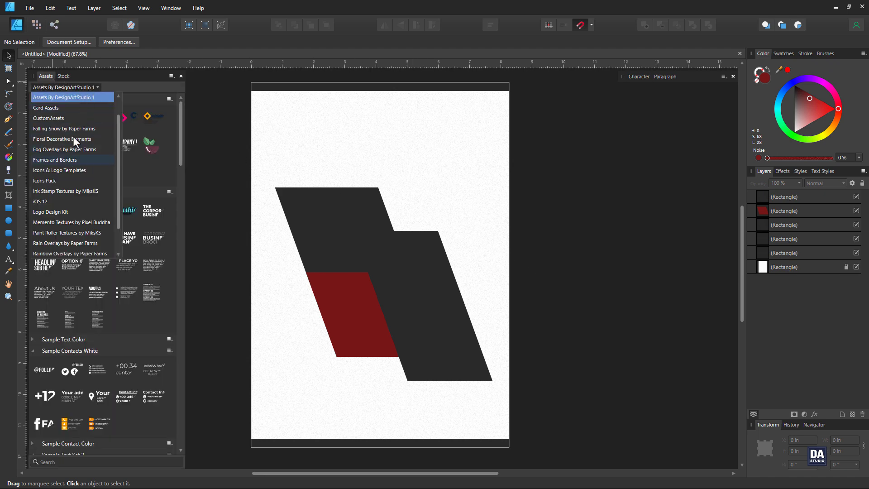
left_click(66, 159)
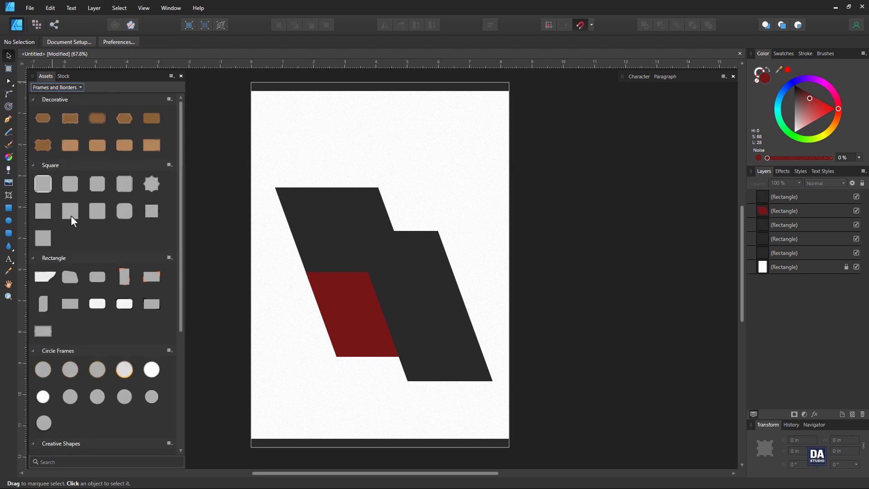
left_click_drag(71, 216, 396, 294)
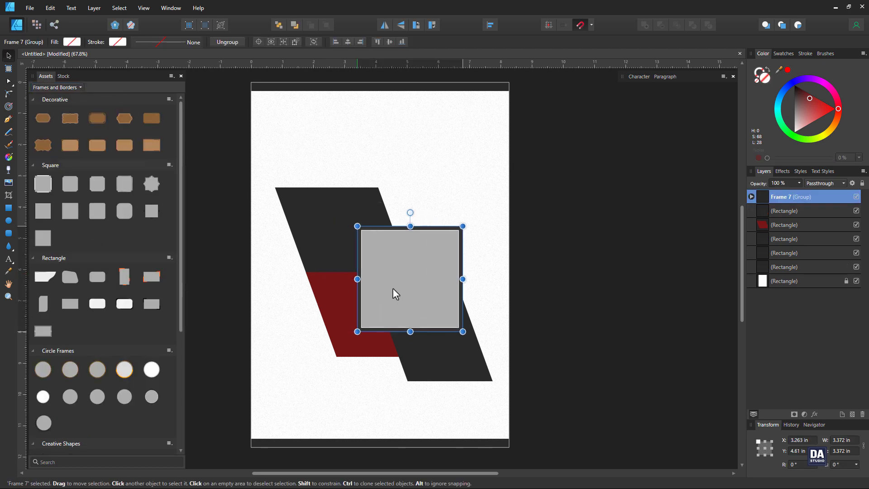
left_click_drag(462, 330, 442, 307)
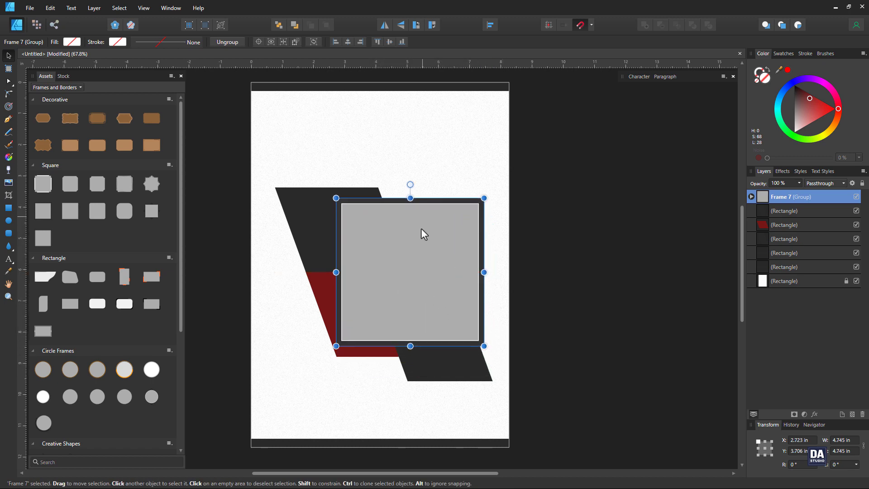
Shear the frame by 20°, position it over the slanted shapes and reduce its height to about 4.65 in
left_click_drag(409, 190, 355, 191)
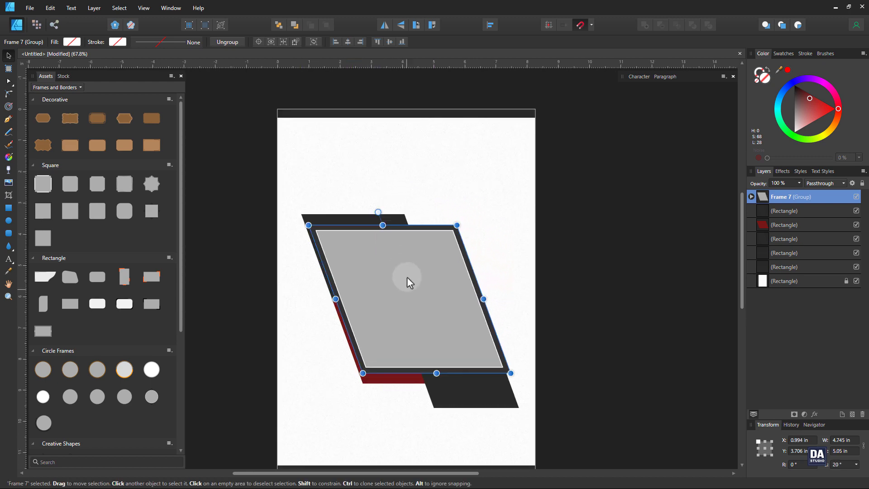
left_click_drag(407, 276, 426, 291)
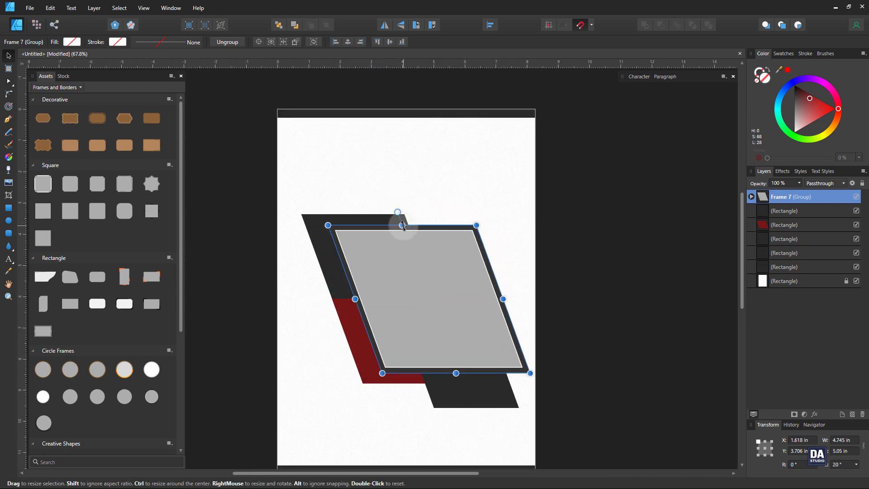
left_click_drag(402, 225, 408, 236)
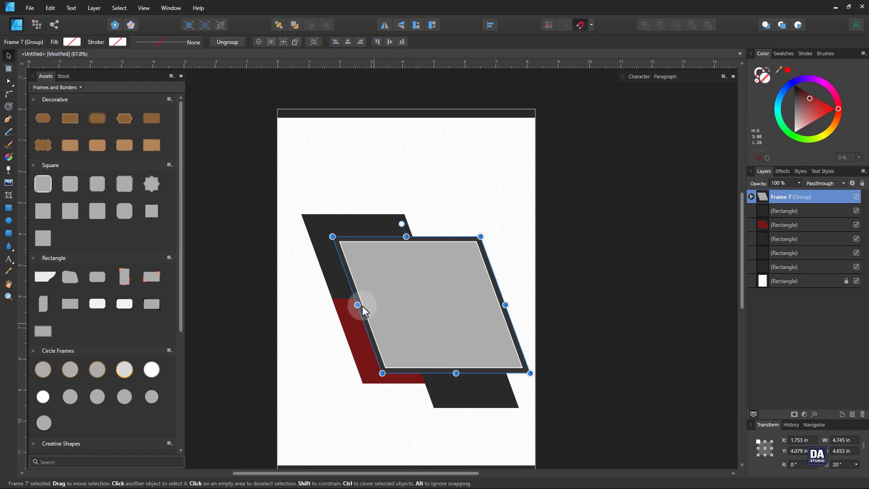
Move the frame and the three slanted shapes together to about X 0.47 in, Y 3.24 in on the page
left_click(349, 322, "shift")
left_click(339, 274, "shift")
left_click(500, 406, "shift")
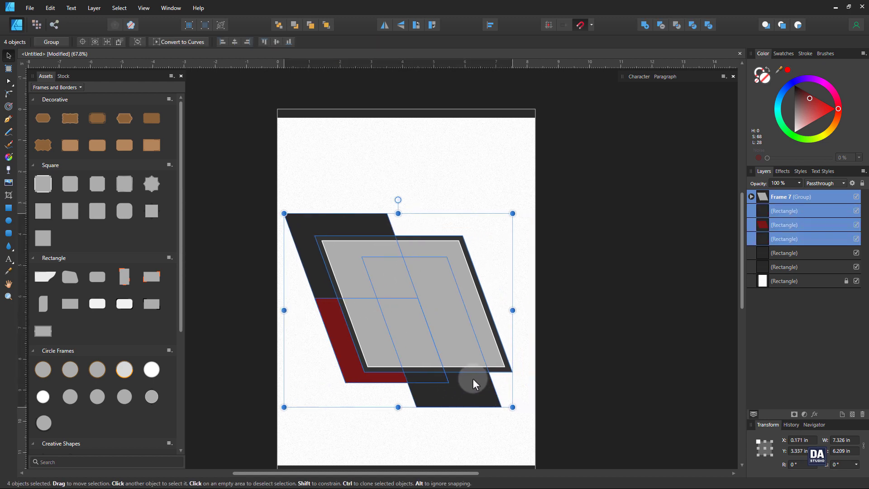
left_click_drag(500, 406, 480, 376)
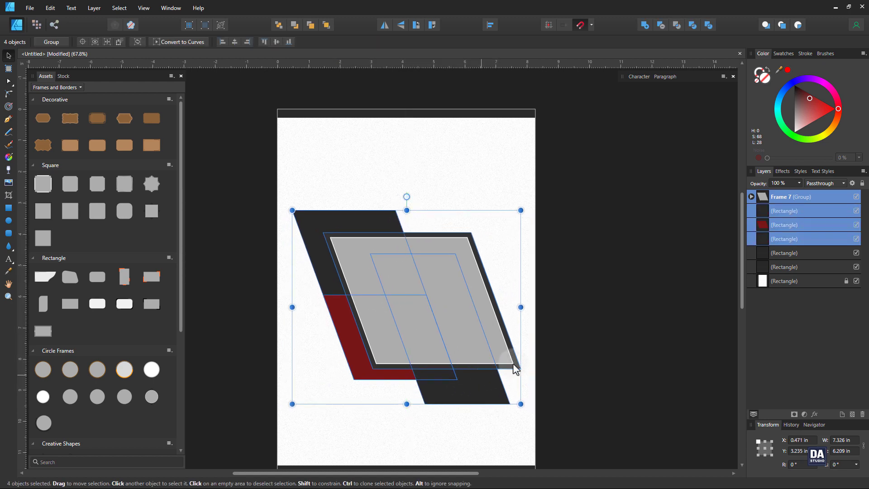
left_click(622, 322)
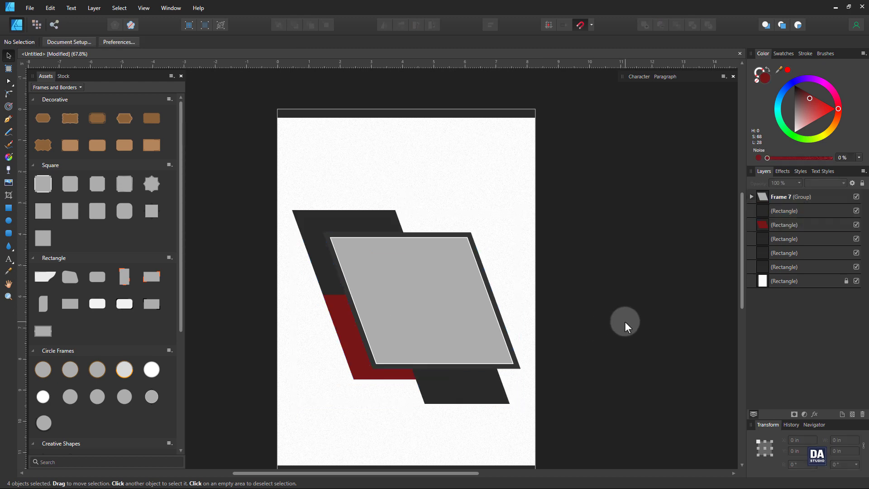
Enlarge the slanted frame to about 5.0 by 4.9 in and slightly narrow the dark shape behind its lower edge
left_click(449, 322)
left_click_drag(447, 323, 446, 324)
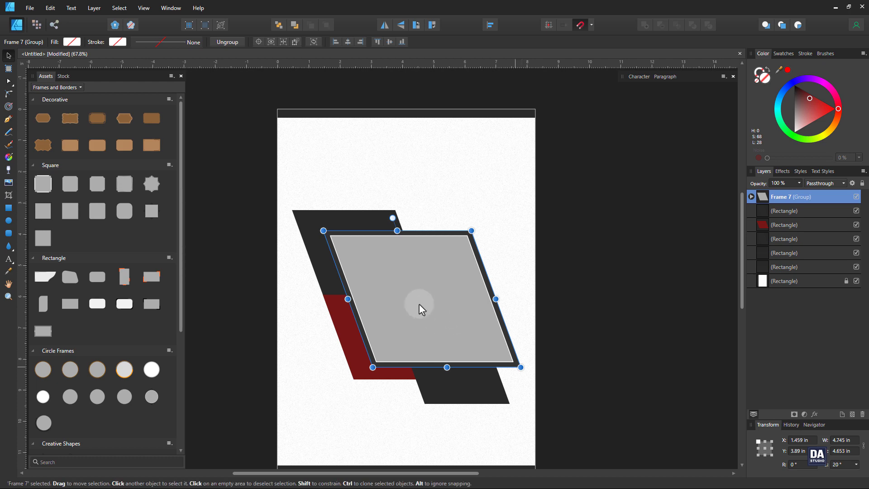
left_click_drag(315, 231, 308, 231)
left_click_drag(358, 253, 356, 256)
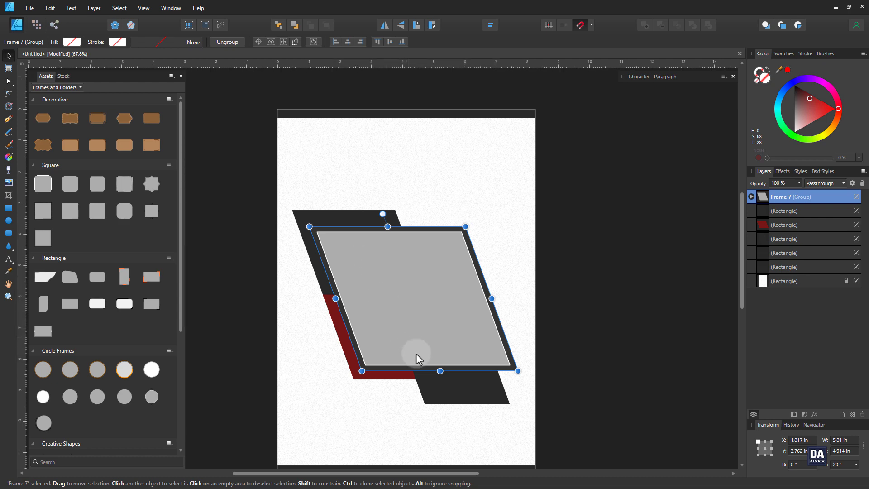
double_click(438, 389)
left_click_drag(481, 330, 471, 330)
Fill the Change Colour rectangle inside the Frame 7 group with white
left_click(434, 314)
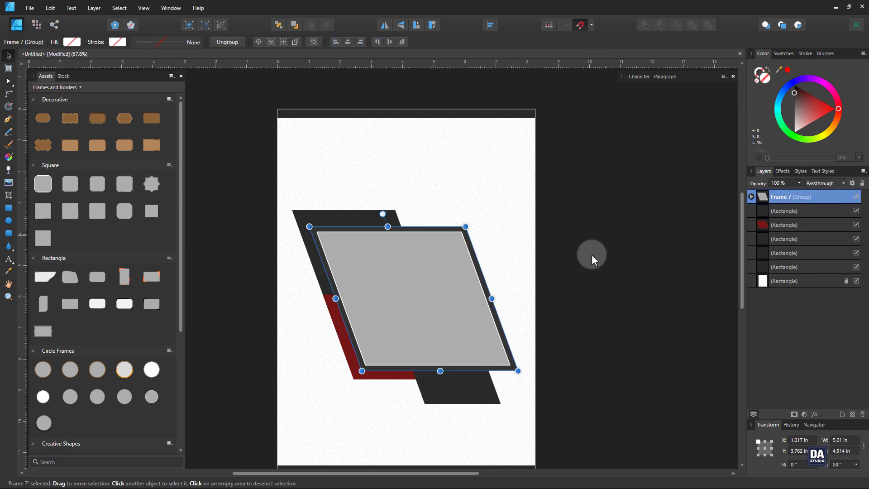
left_click(751, 197)
left_click(776, 225)
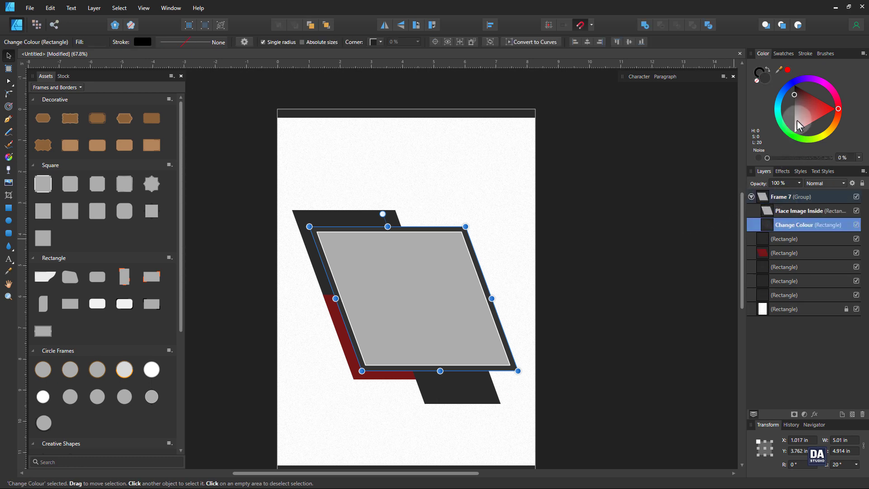
left_click_drag(798, 126, 786, 154)
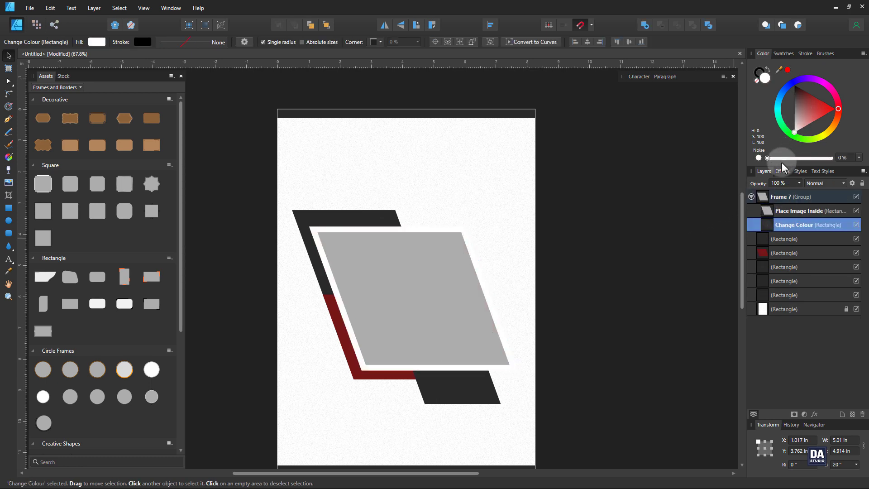
left_click(695, 210)
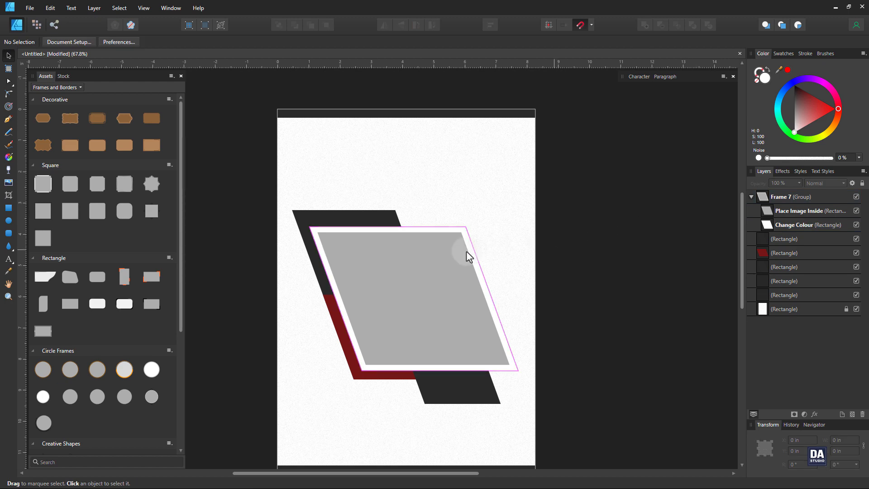
Give the grey Place Image Inside rectangle a near-black outline
left_click(464, 252)
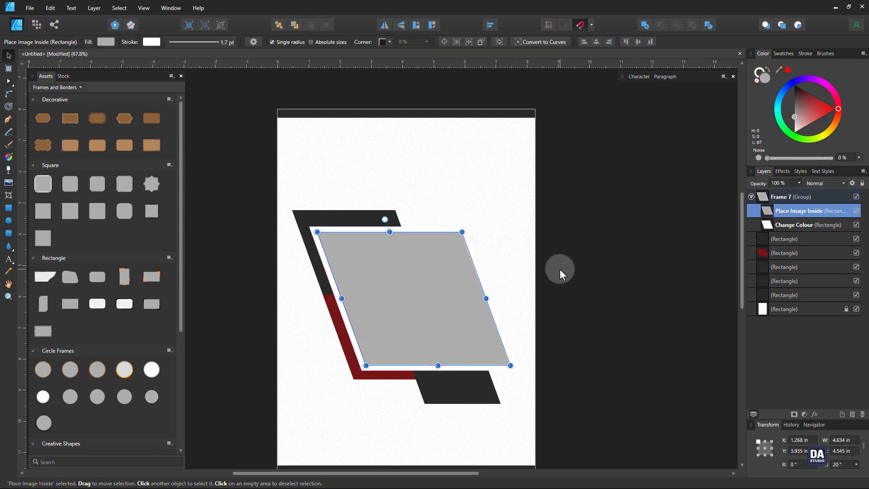
left_click(537, 273)
left_click(398, 299)
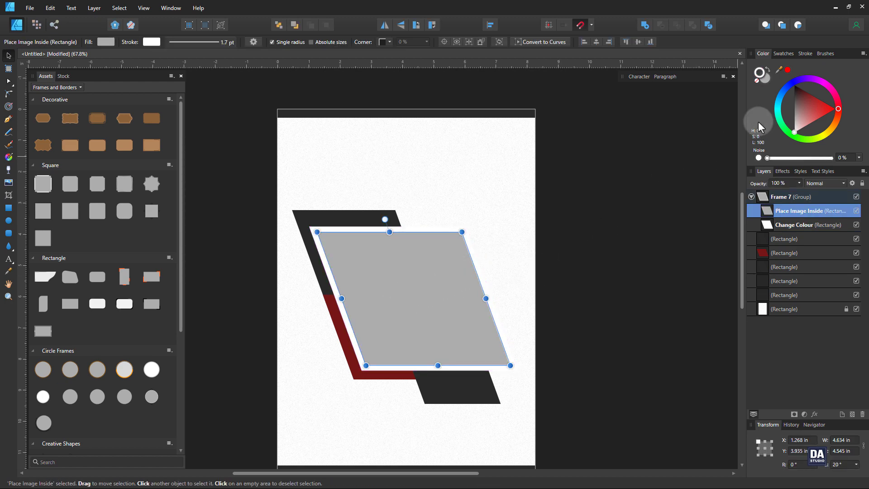
left_click_drag(793, 100, 789, 90)
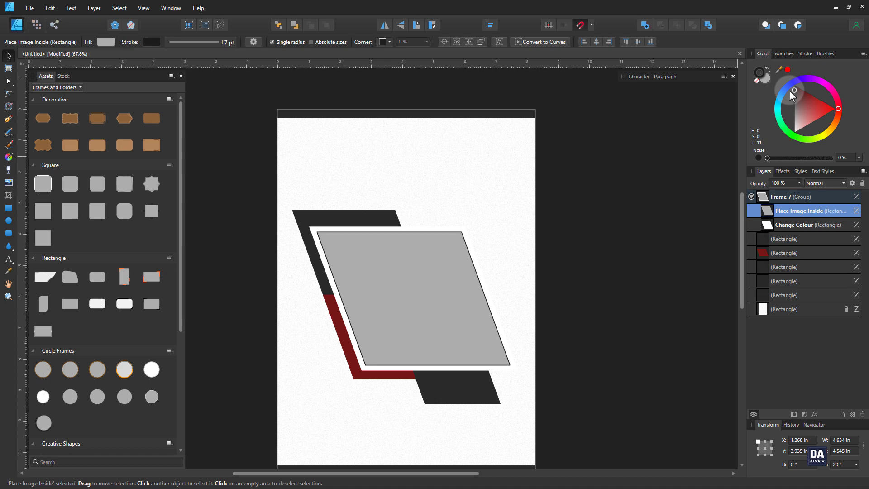
left_click(658, 232)
left_click_drag(570, 246, 586, 240)
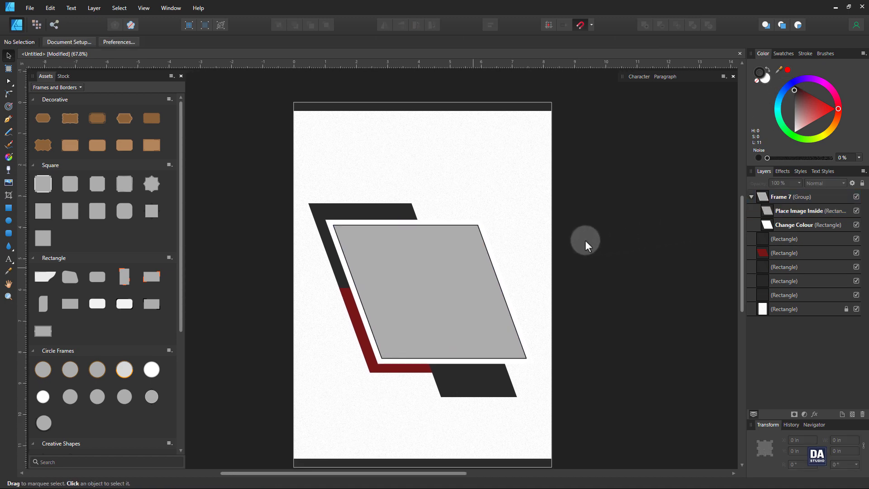
Duplicate the white Change Colour rectangle, shrink the copy to about 1.89 by 1.86 in and place it over the frame's upper-right corner
left_click(499, 273)
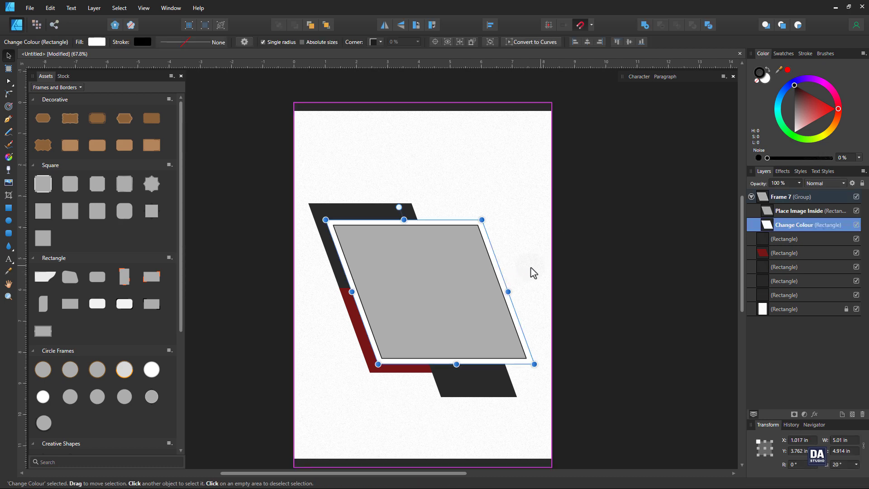
right_click(780, 227)
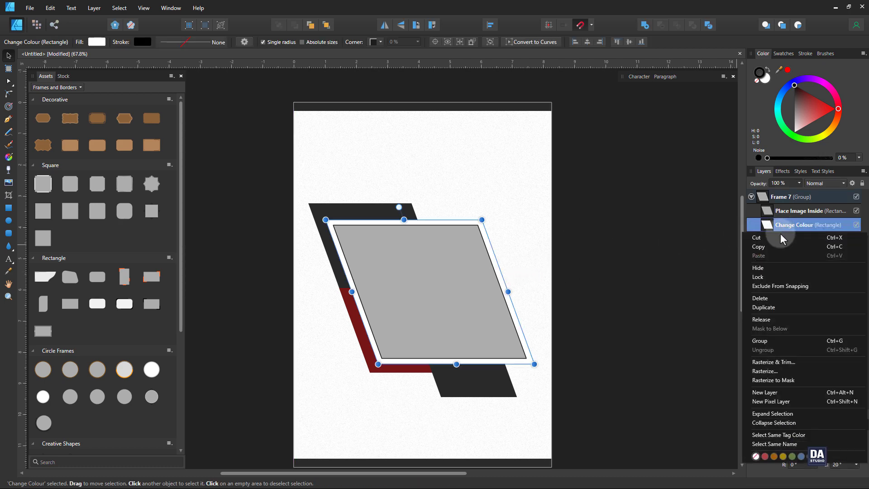
left_click(776, 306)
left_click_drag(493, 262, 497, 255)
left_click_drag(388, 349, 449, 273)
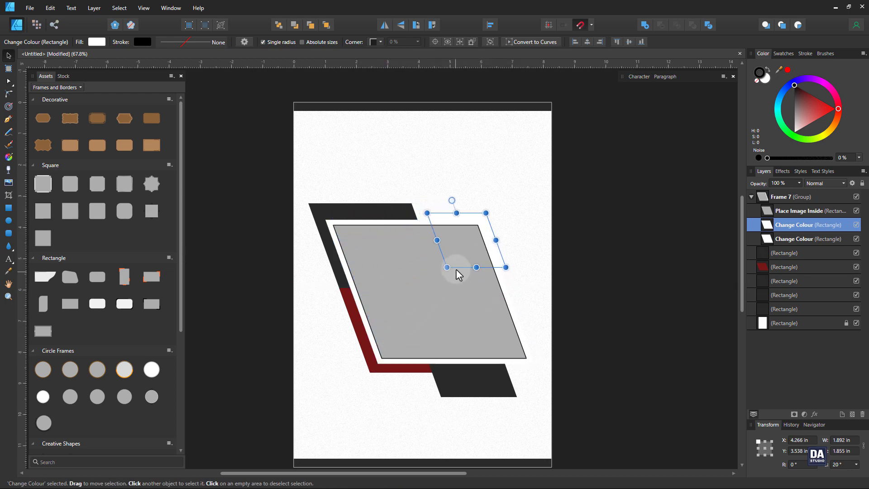
Fill the small copy with the recent dark red and tuck it behind the white Change Colour rectangle at about X 4.25 in, Y 3.57 in
left_click(784, 53)
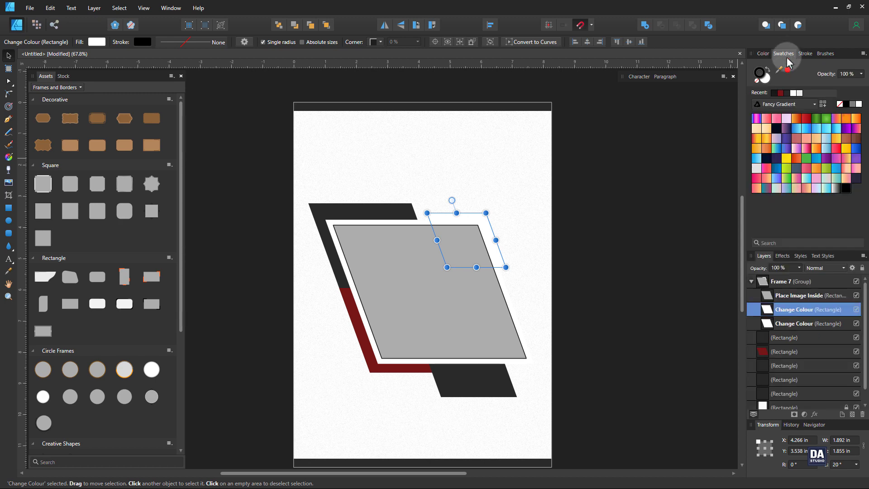
left_click(780, 93)
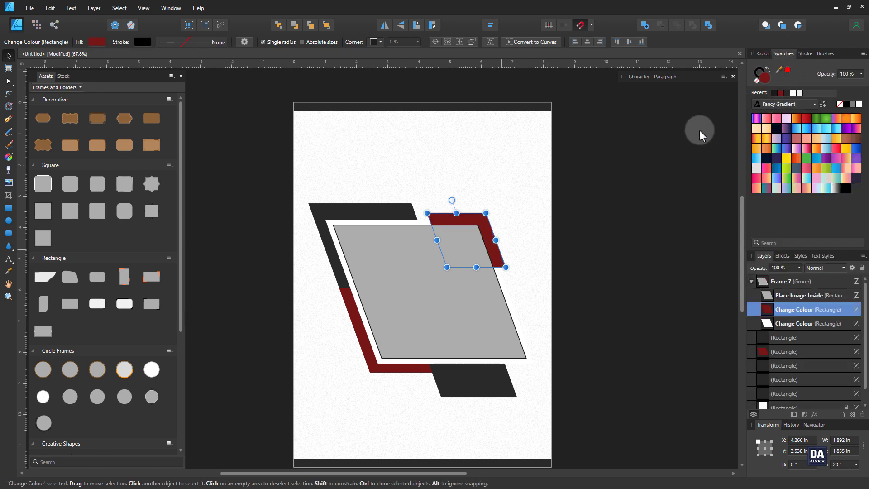
scroll(455, 242, "up", 4)
left_click_drag(530, 209, 516, 218)
left_click(761, 312)
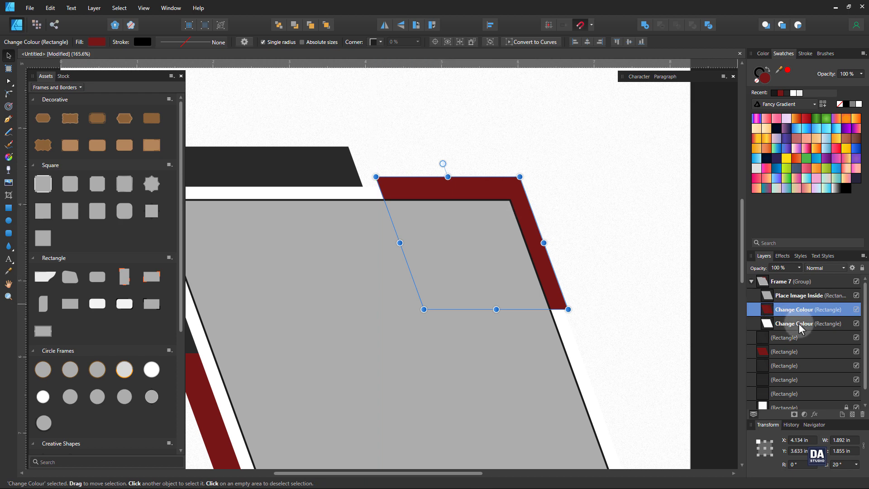
left_click_drag(800, 327, 796, 311)
left_click_drag(506, 253, 515, 248)
left_click(716, 267)
key("ctrl+0")
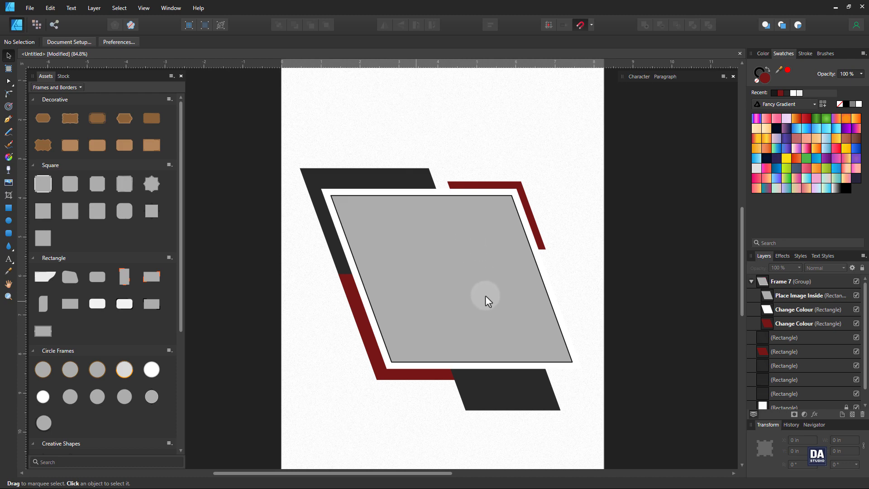
Place the teal-sky skyscraper photo from the Pexels "buildings" stock images on the page and scale it to about 7.26 by 9.03 in
left_click_drag(485, 295, 419, 264)
left_click(63, 76)
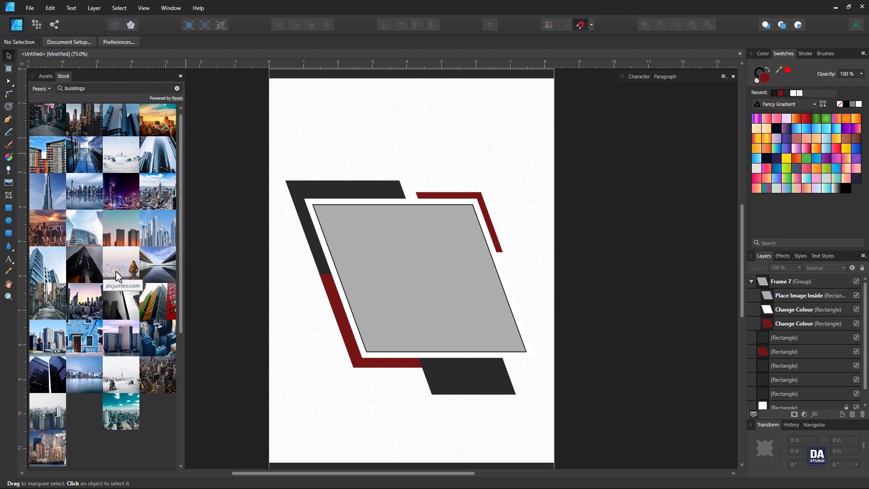
scroll(118, 276, "down", 1)
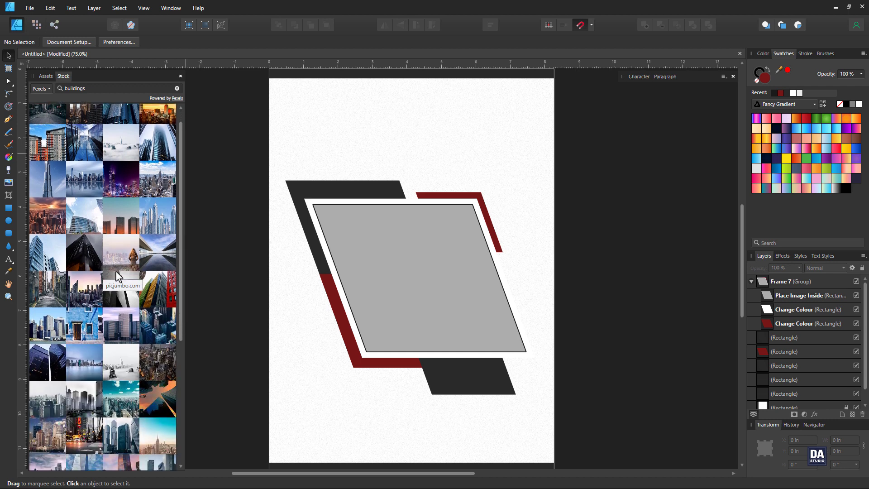
scroll(119, 277, "up", 1)
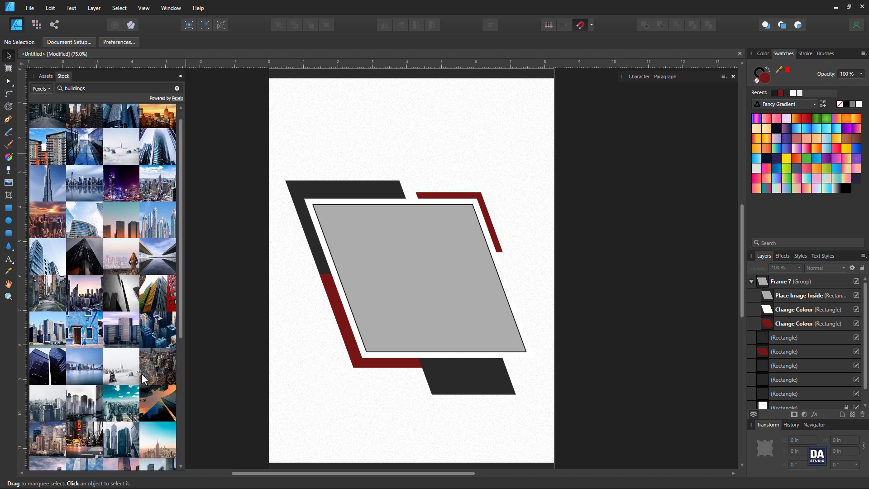
left_click_drag(357, 264, 357, 264)
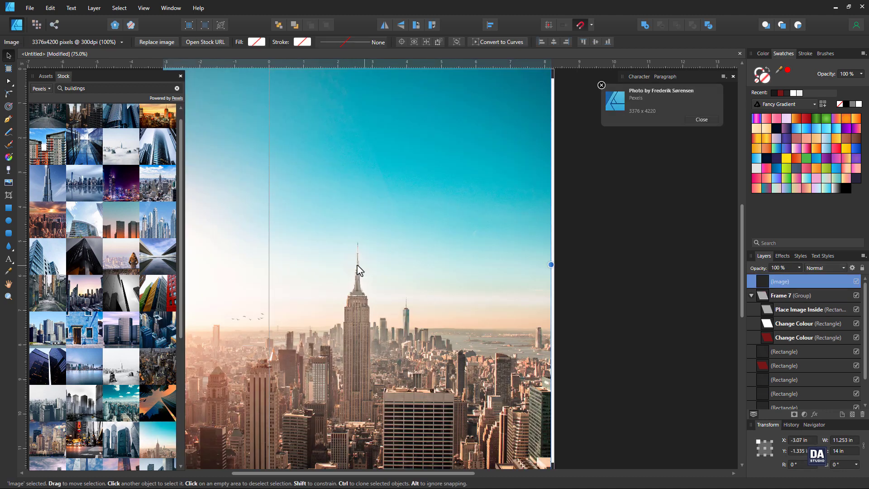
left_click_drag(484, 347, 446, 329)
left_click_drag(427, 305, 448, 297)
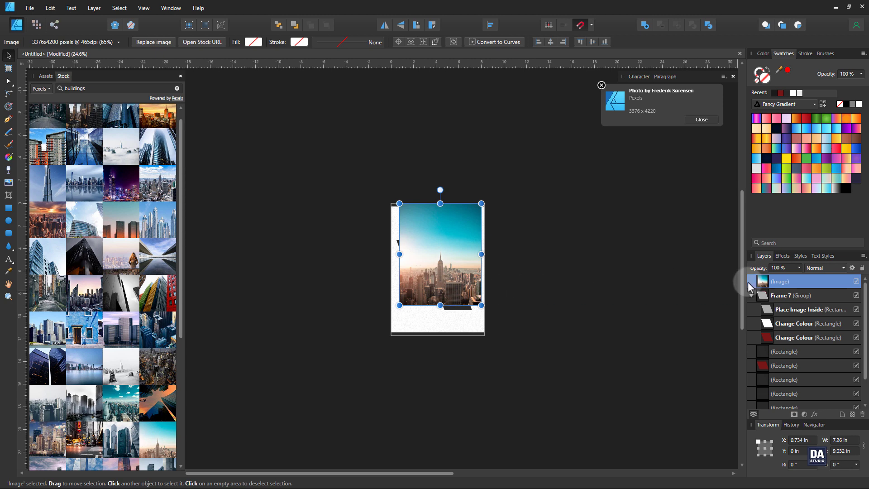
Clip the skyline photo inside the Place Image Inside rectangle and enlarge it slightly to fit the frame
left_click_drag(797, 282, 805, 312)
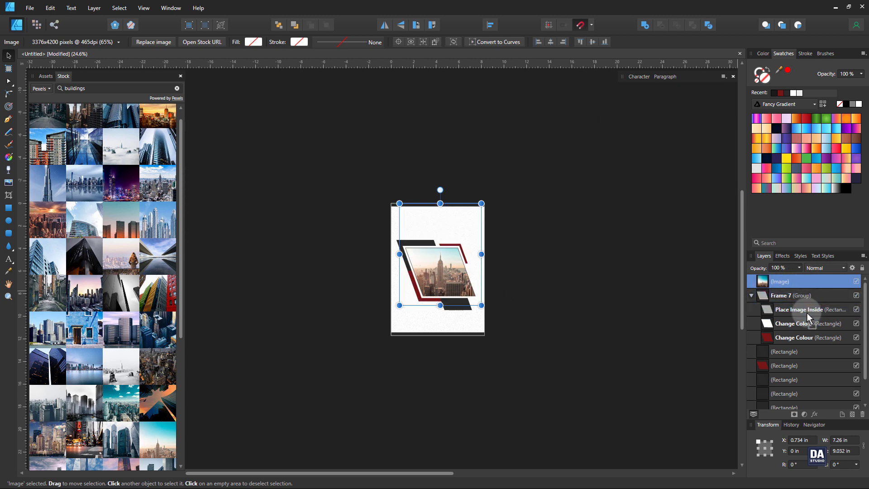
key("ctrl+0")
key("ctrl+alt+0")
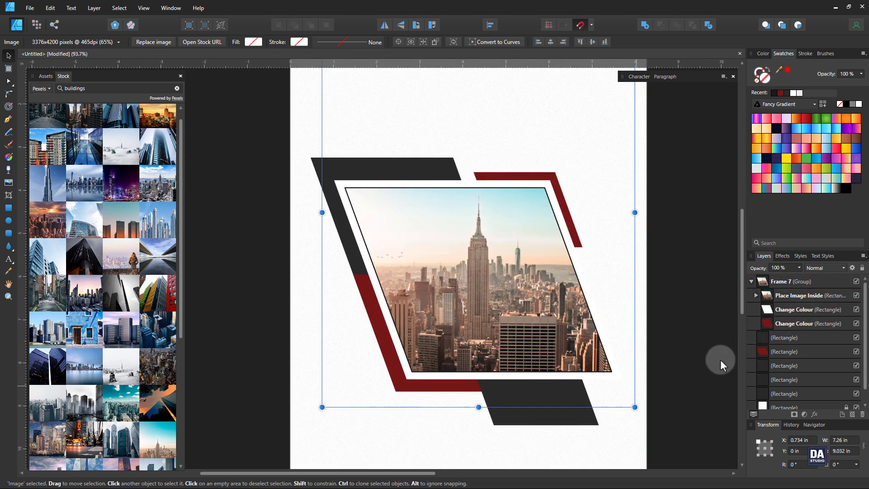
left_click_drag(633, 406, 692, 407)
left_click_drag(482, 317, 479, 314)
left_click(679, 309)
Shift the dark red accent at the frame's upper-right corner to about X 4.31 in, Y 3.51 in
scroll(612, 270, "down", 2)
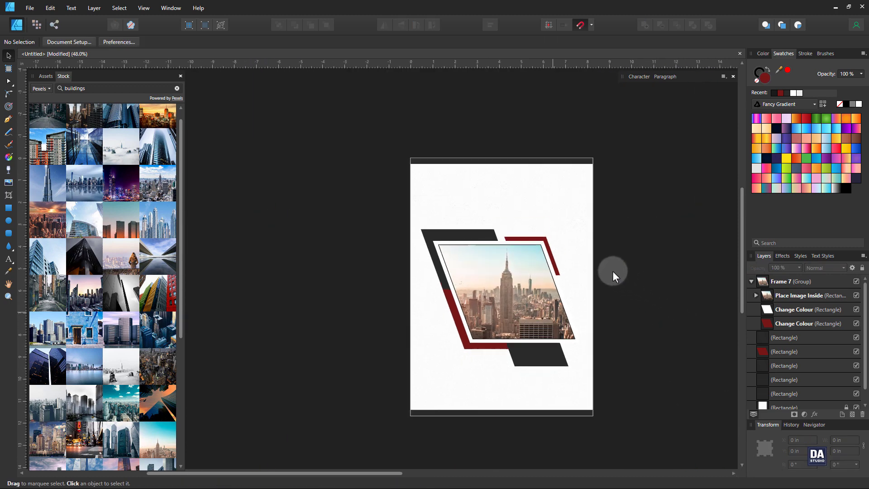
scroll(544, 233, "up", 2)
left_click(547, 248)
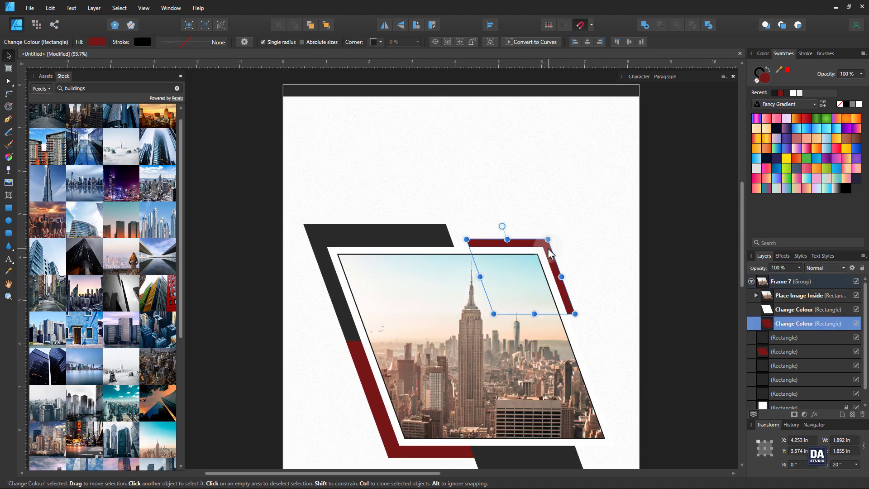
scroll(547, 248, "up", 3)
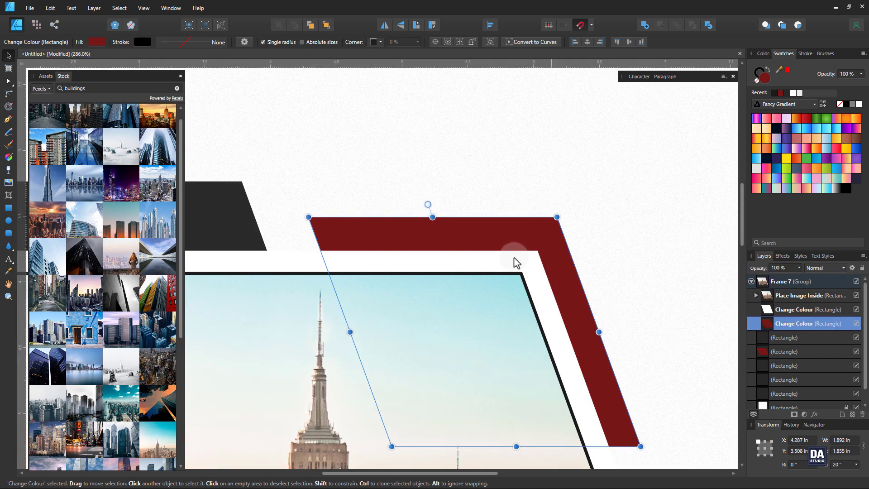
scroll(514, 258, "down", 5)
scroll(478, 262, "up", 6)
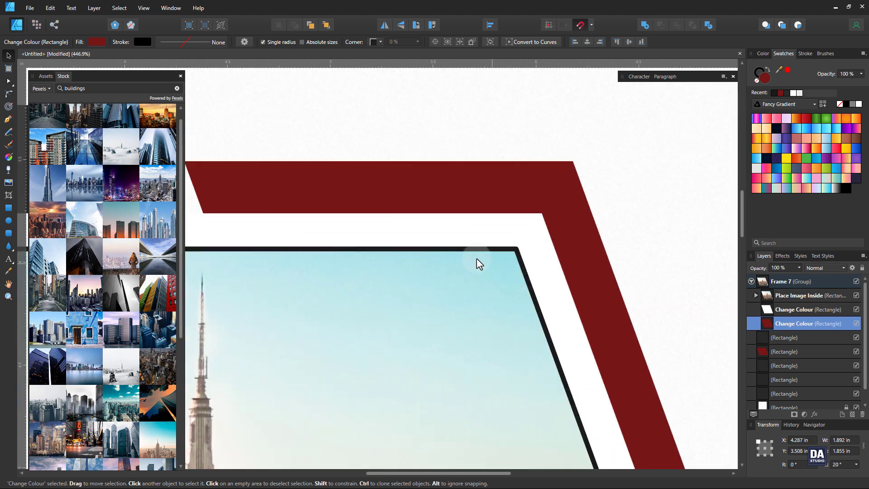
left_click_drag(582, 275, 585, 275)
scroll(585, 275, "down", 6)
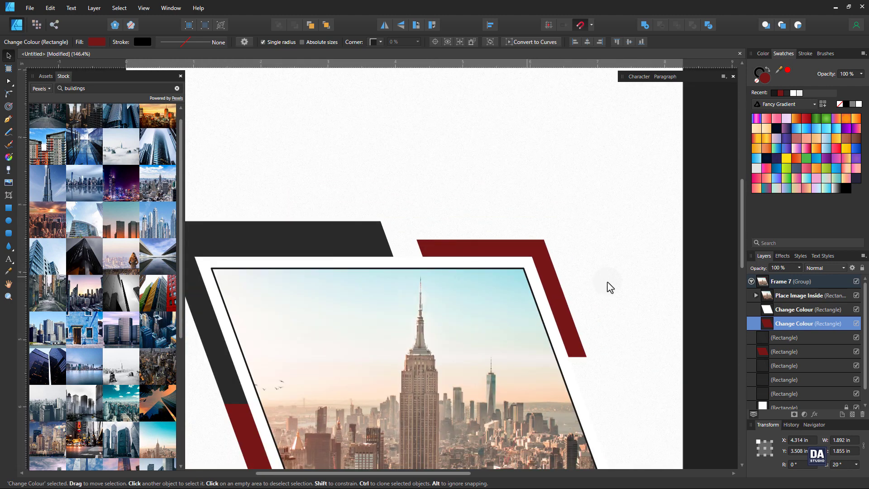
left_click(626, 339)
Shorten the dark slanted shape below the frame to about 4.67 in high
key("space")
left_click(484, 379)
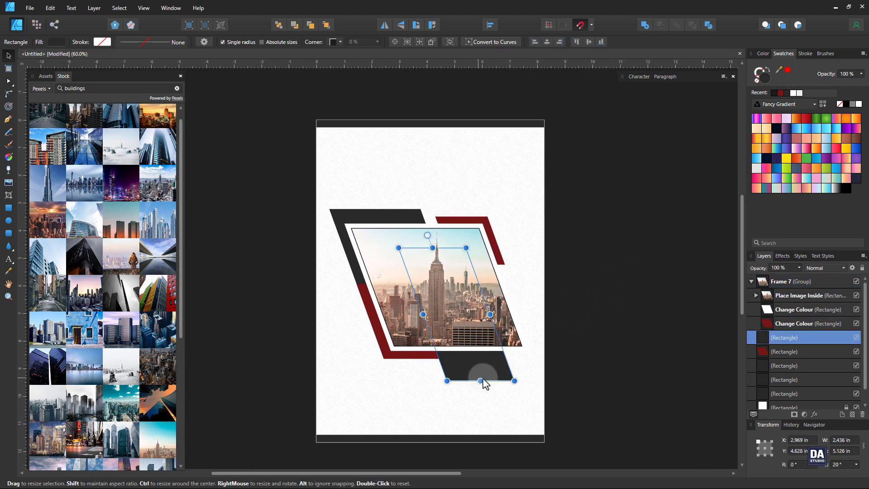
mouse_move(477, 379)
left_mouse_down()
mouse_move(477, 362)
mouse_move(481, 371)
left_mouse_up()
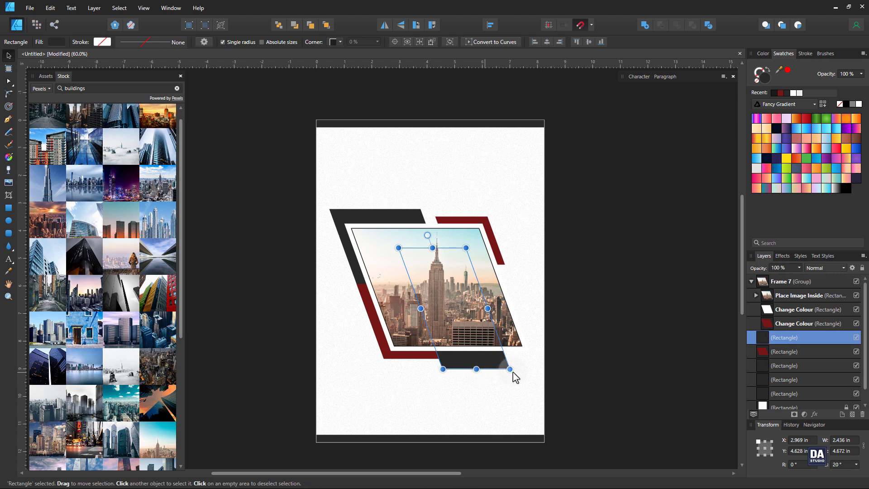
left_click(562, 370)
Duplicate the dark lower shape and fit the copy behind the frame's lower-right corner, resized to about 2.30 by 1.09 in
left_click(485, 368)
left_click_drag(484, 368, 540, 379)
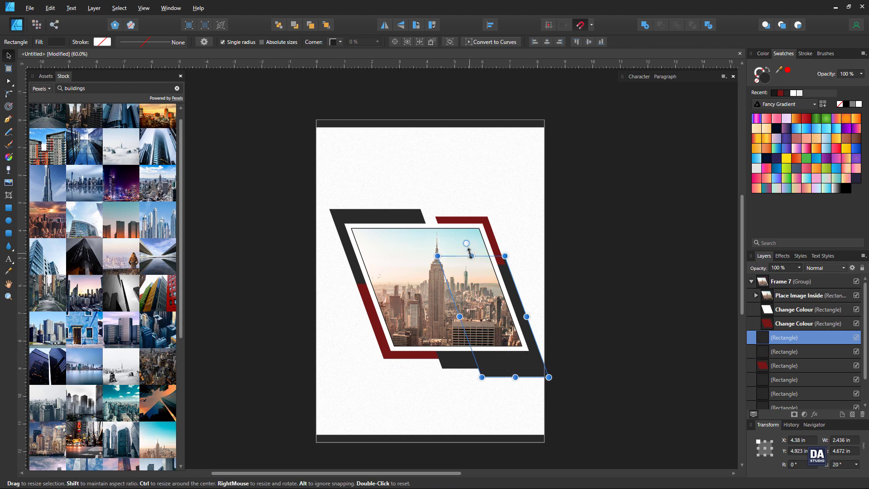
left_click_drag(471, 255, 498, 329)
left_click_drag(515, 377, 510, 359)
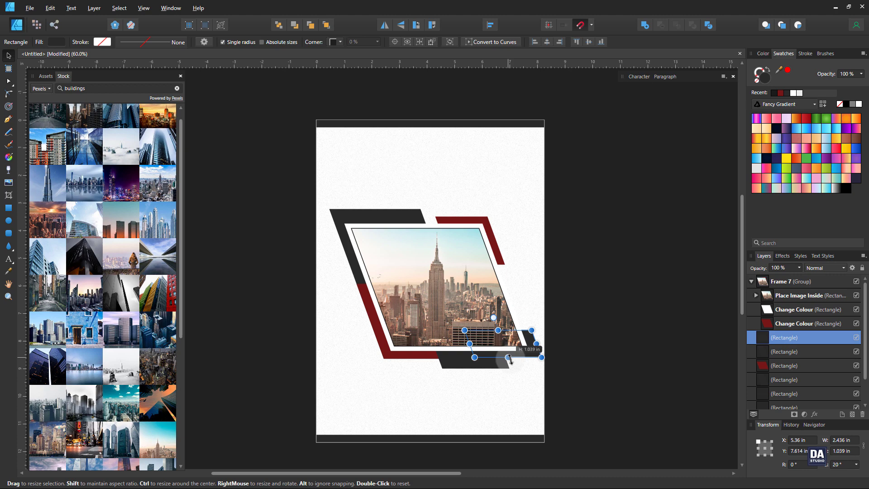
scroll(510, 362, "up", 10)
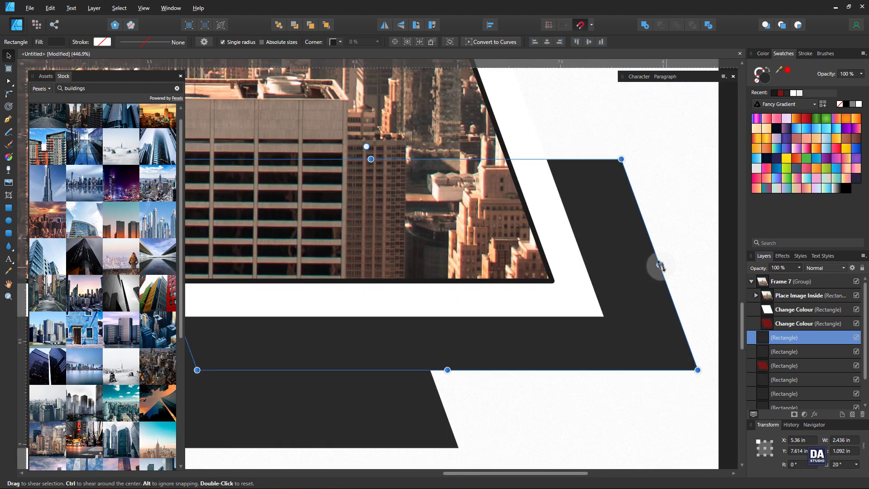
left_click_drag(657, 265, 633, 264)
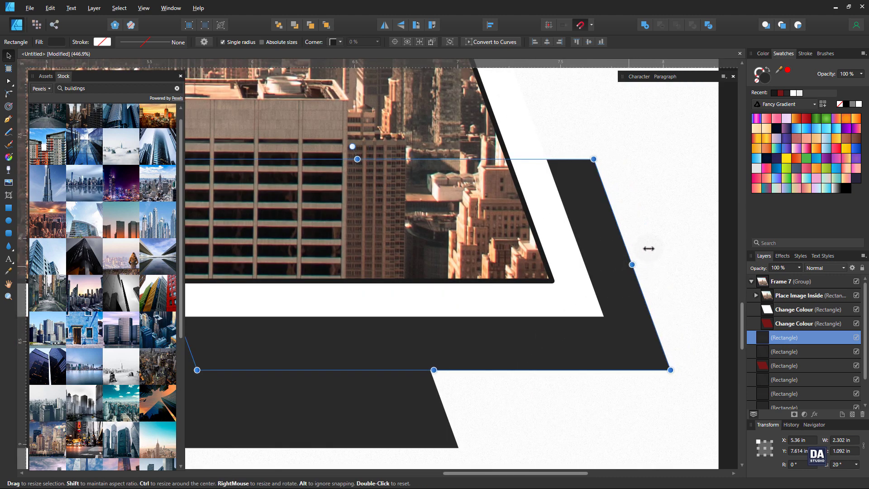
Fill the slanted copy at the frame's lower-right corner with the recent dark red
left_click(781, 93)
key("ctrl+minus")
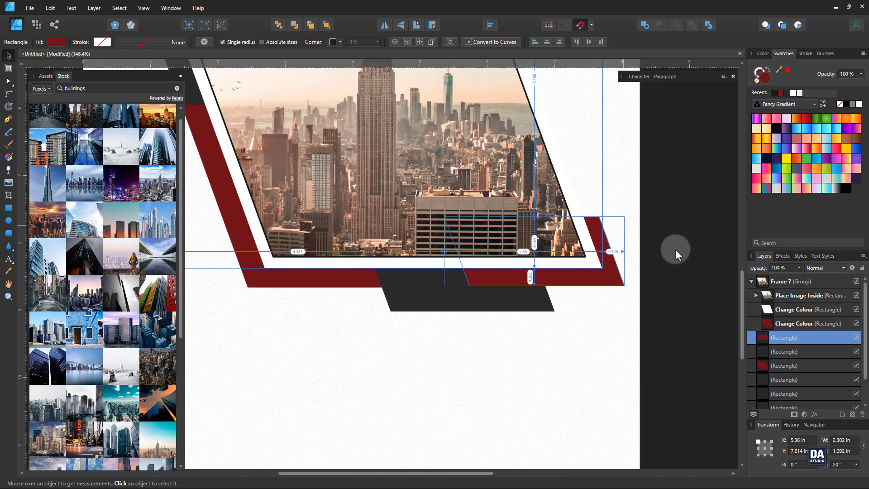
left_click(651, 283)
scroll(588, 262, "down", 5)
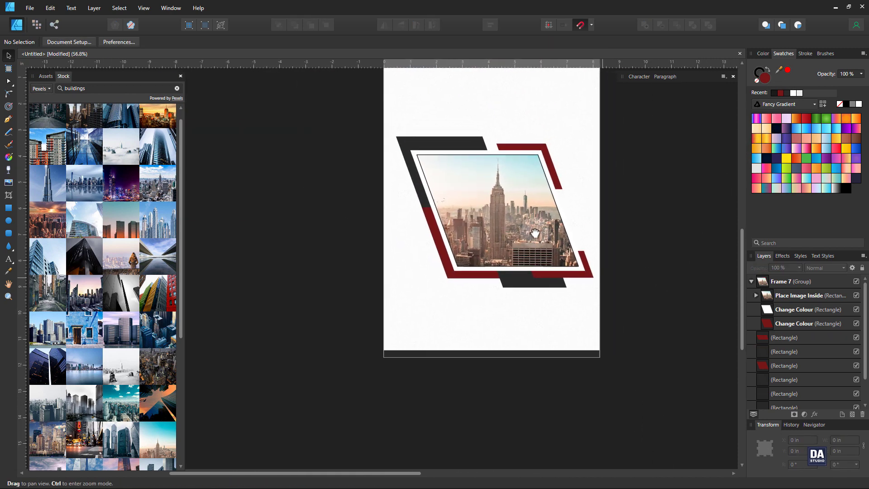
Add an outer shadow to the Frame 7 group with a 27.6 px radius and 14.7 px offset
scroll(535, 233, "up", 3)
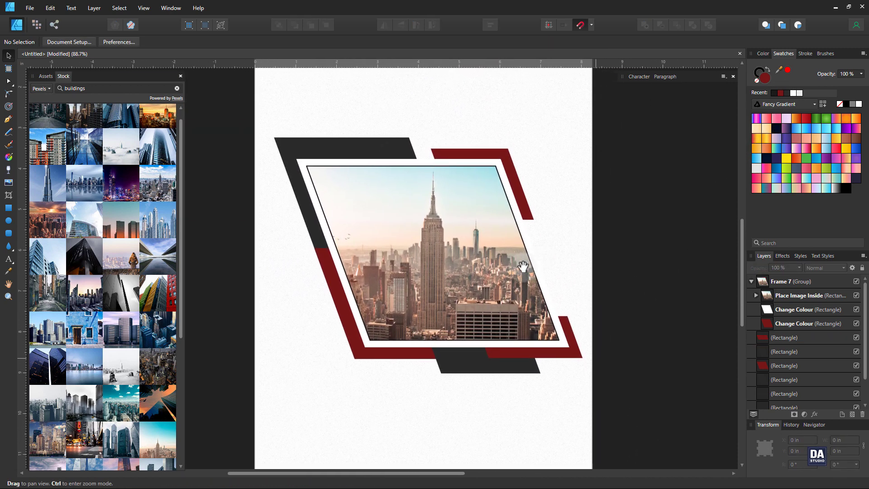
left_click(492, 285)
left_click(814, 414)
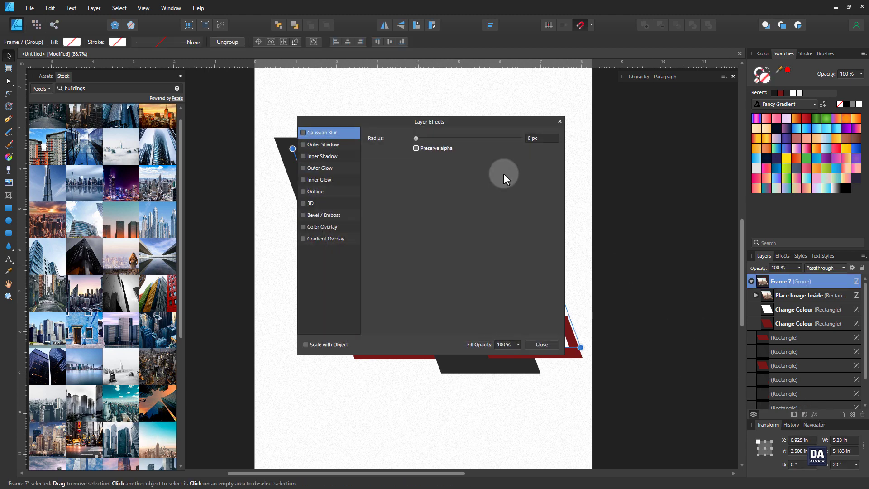
left_click_drag(430, 118, 694, 118)
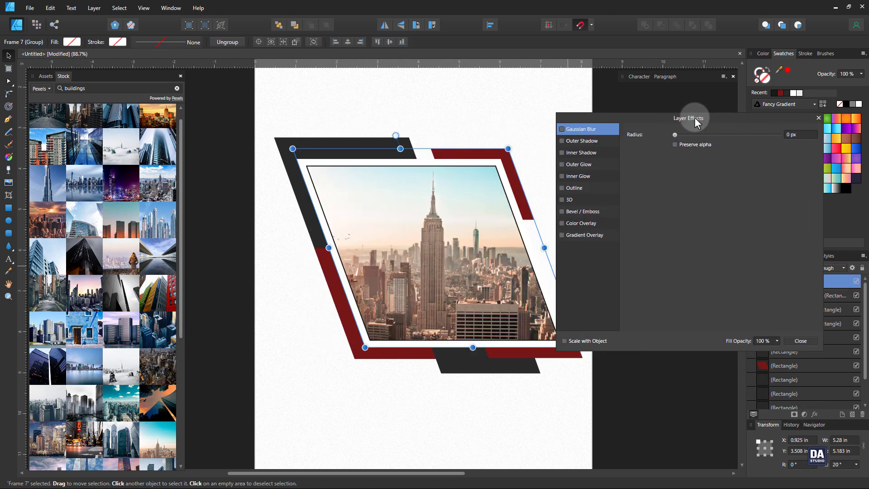
left_click(581, 141)
left_click_drag(674, 156, 734, 158)
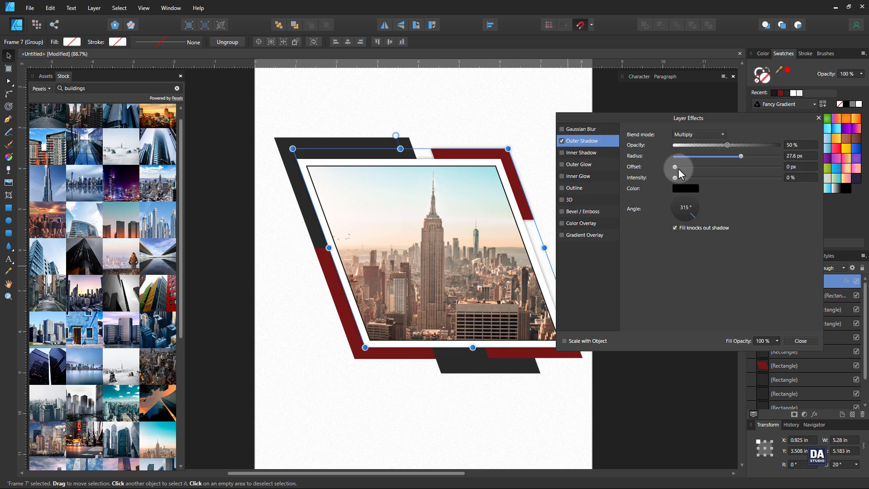
left_click_drag(678, 169, 726, 173)
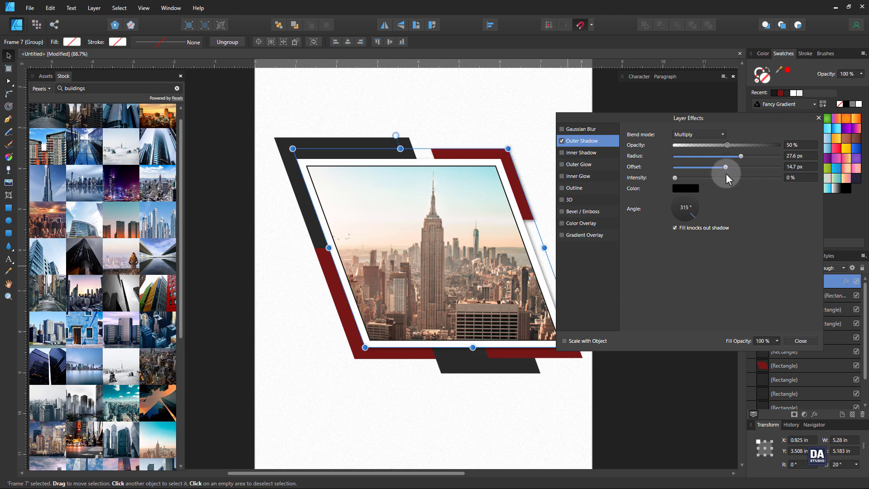
left_click(796, 341)
left_click(658, 346)
key("ctrl+0")
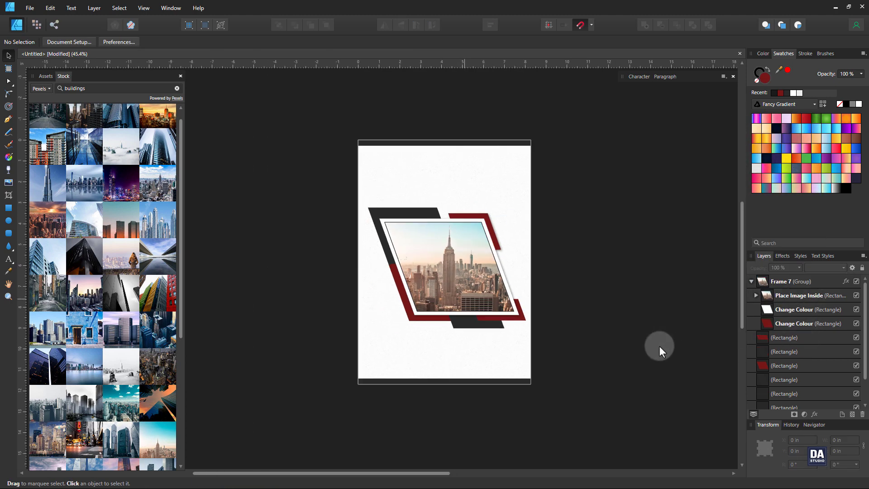
Duplicate the dark slanted shape behind the frame's upper-left corner and resize the copy to about 5.17 by 5.70 in
key("ctrl+plus")
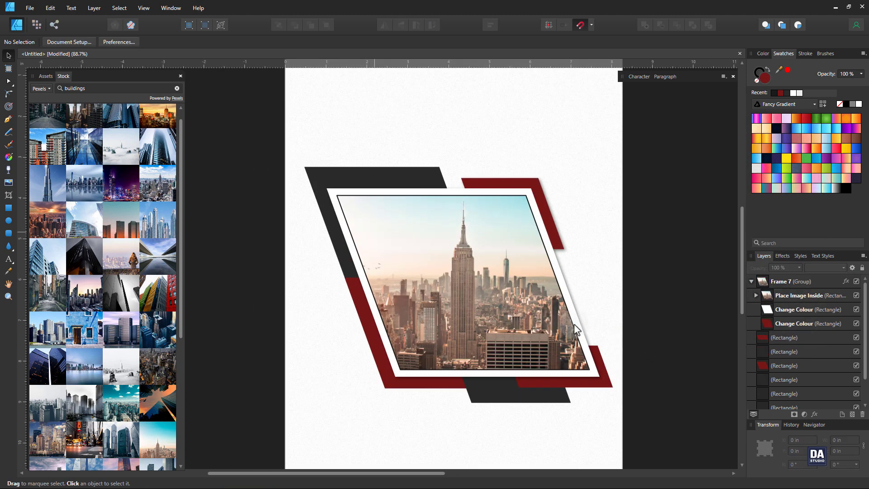
left_click_drag(542, 313, 520, 309)
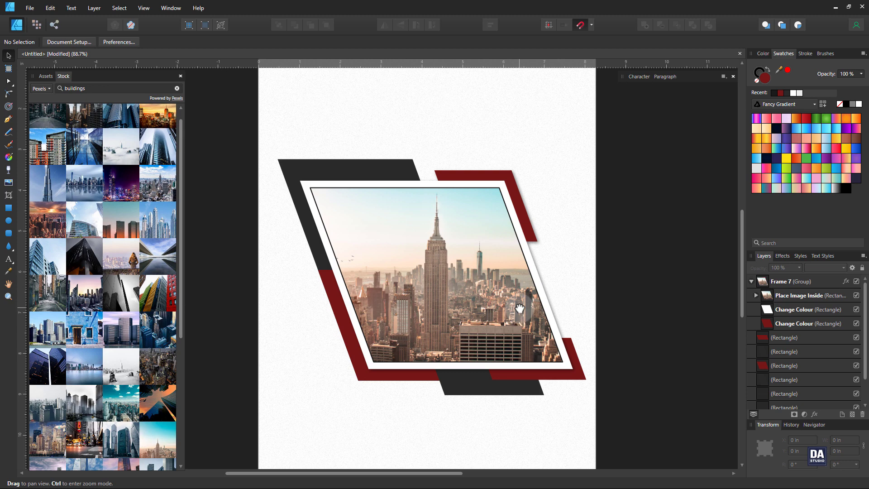
left_click(329, 172)
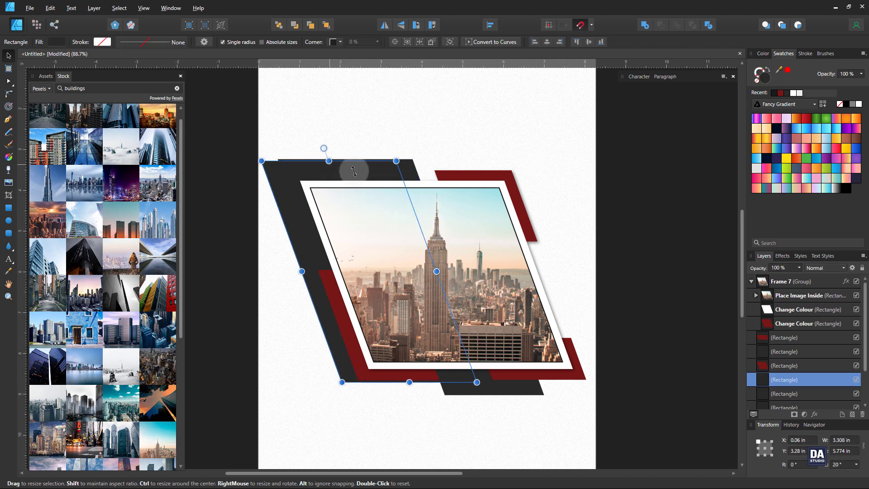
left_click_drag(331, 166, 331, 168)
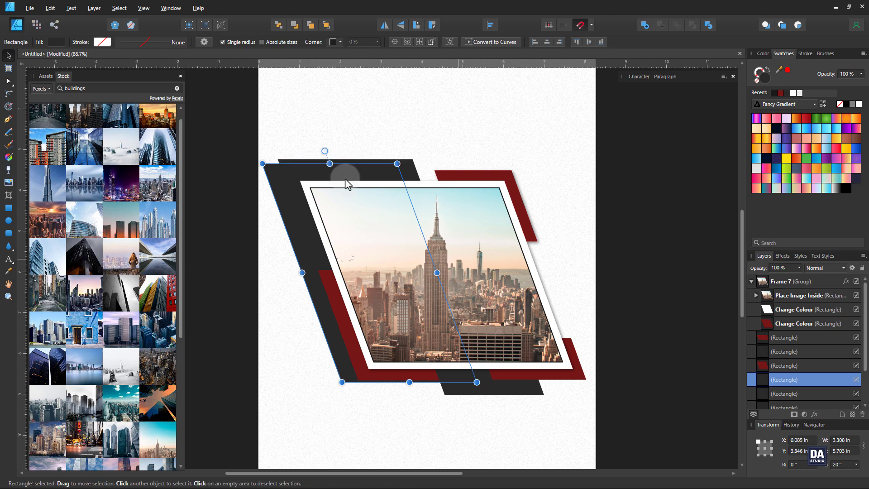
left_click_drag(439, 272, 524, 262)
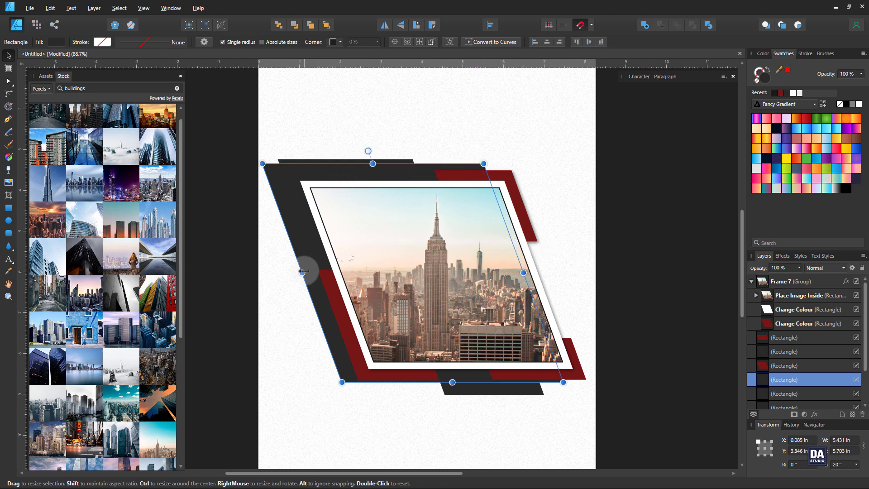
mouse_move(302, 272)
left_mouse_down()
mouse_move(323, 271)
mouse_move(313, 272)
left_mouse_up()
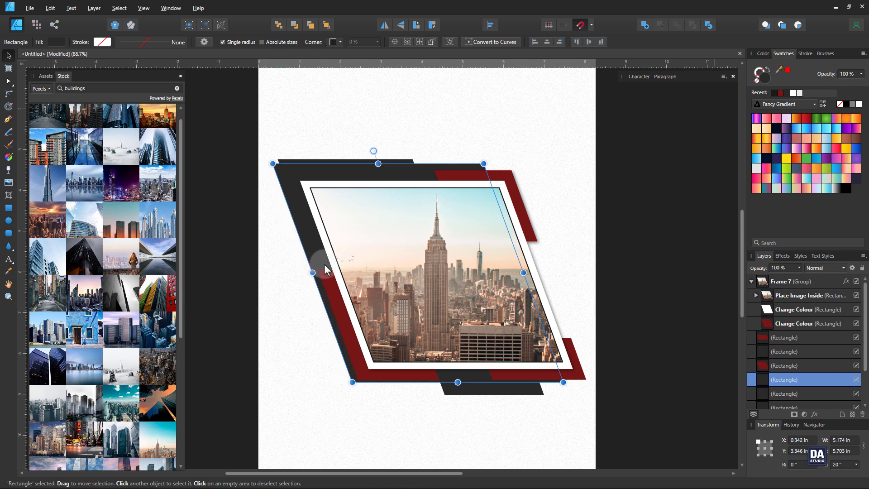
Turn the slanted copy into an unfilled outline with a dark red 2 pt stroke
left_click(780, 93)
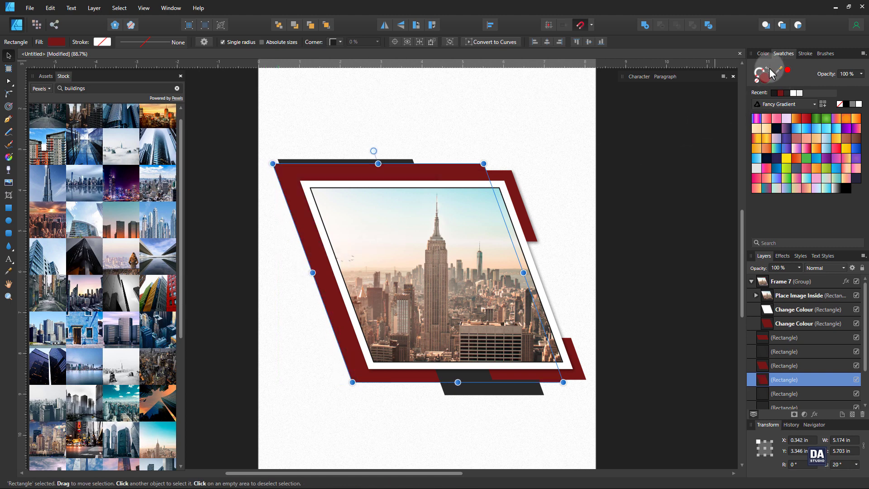
left_click(772, 72)
left_click(801, 58)
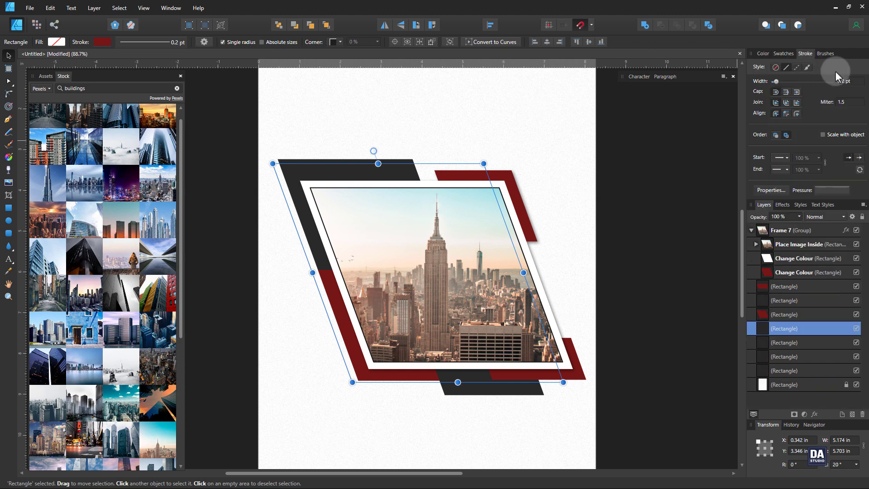
scroll(836, 73, "up", 8)
left_click(707, 163)
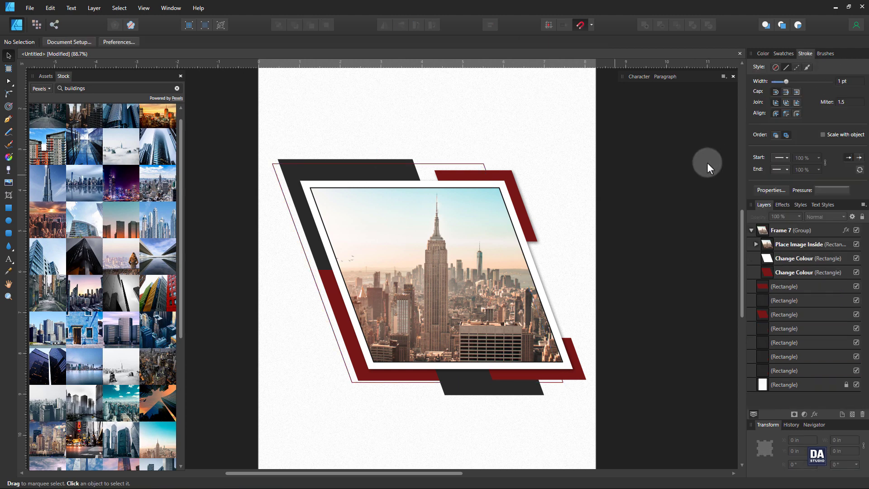
left_click(458, 164)
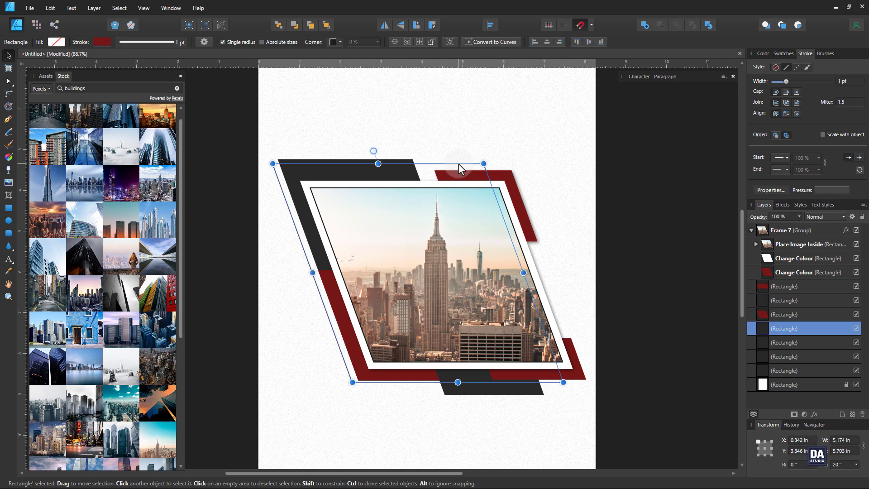
left_click(620, 189)
Duplicate the dark red outline slightly lower and resize the copy to about 5.88 by 4.92 in
left_click(400, 164)
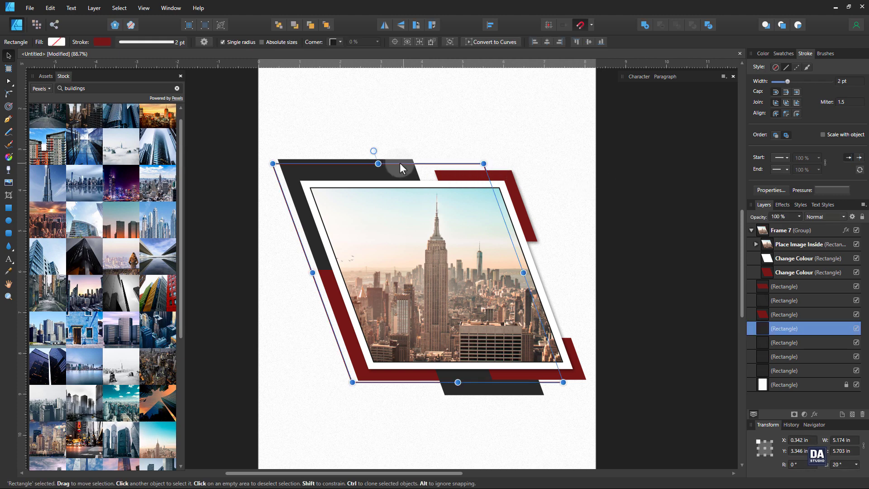
mouse_move(399, 163)
left_mouse_down()
mouse_move(394, 207)
mouse_move(401, 181)
left_mouse_up()
left_click_drag(520, 289, 545, 289)
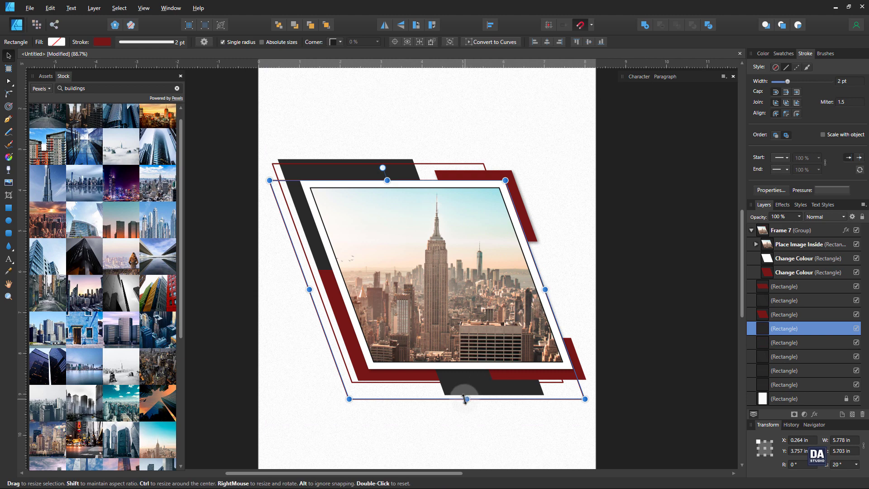
left_click_drag(467, 399, 455, 368)
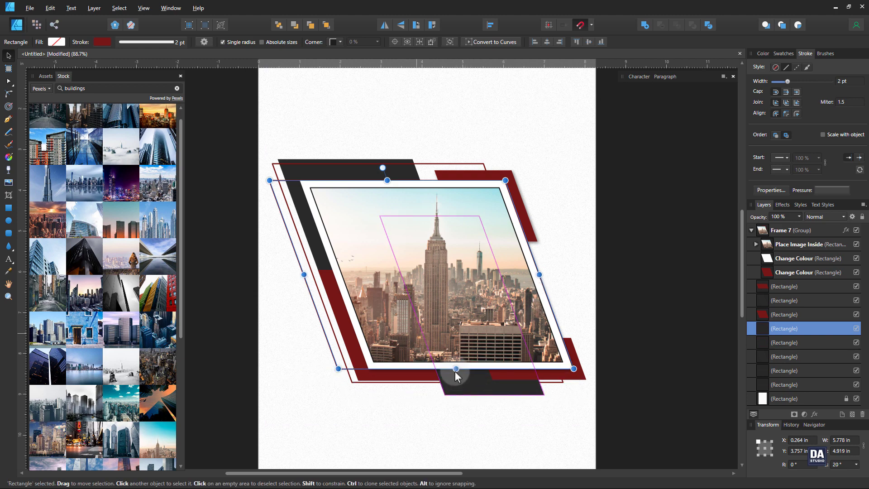
left_click_drag(303, 275, 299, 275)
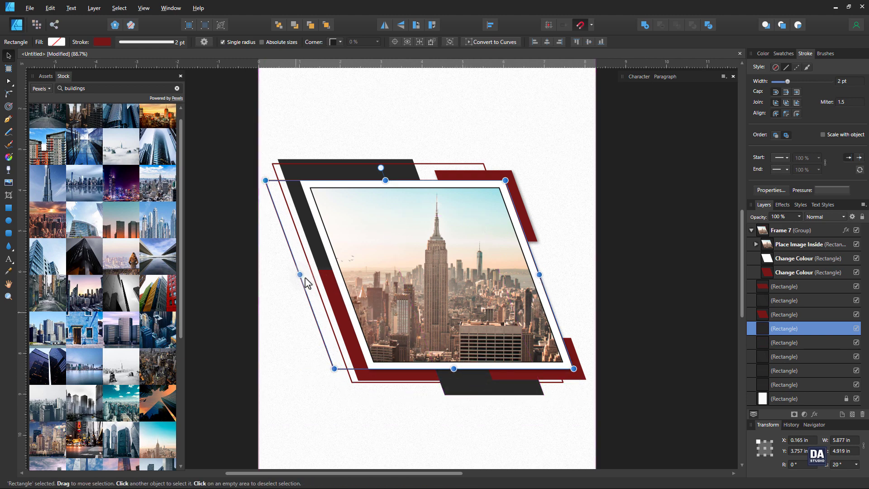
left_click(617, 300)
Place the Company Name sample logo from the Assets By DesignArtStudio 1 category above the photo frame
left_click_drag(628, 304, 493, 196)
left_click_drag(570, 241, 501, 248)
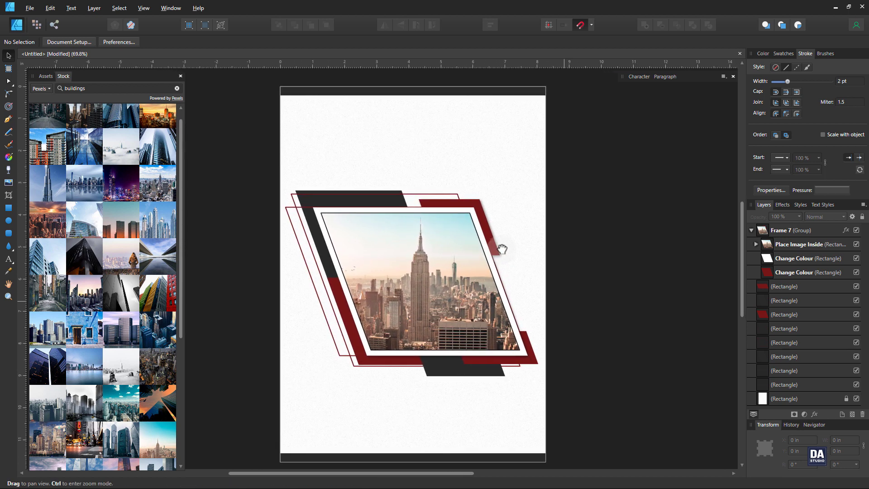
left_click(43, 77)
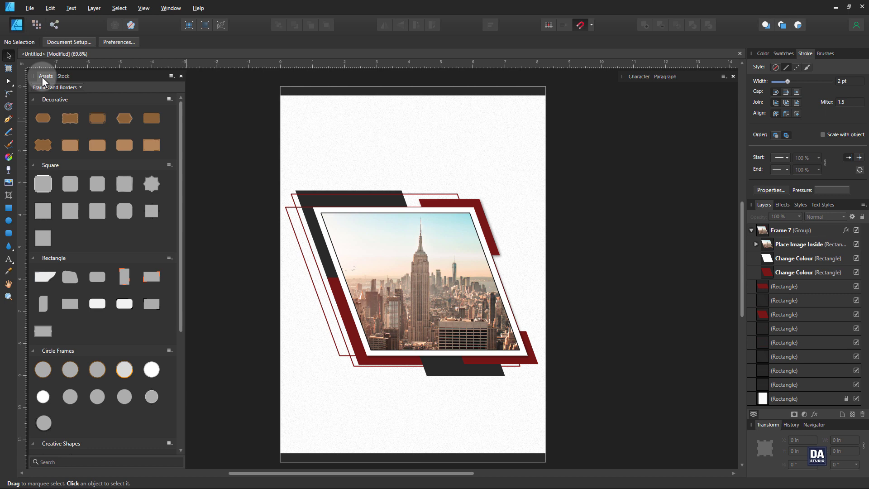
left_click(75, 90)
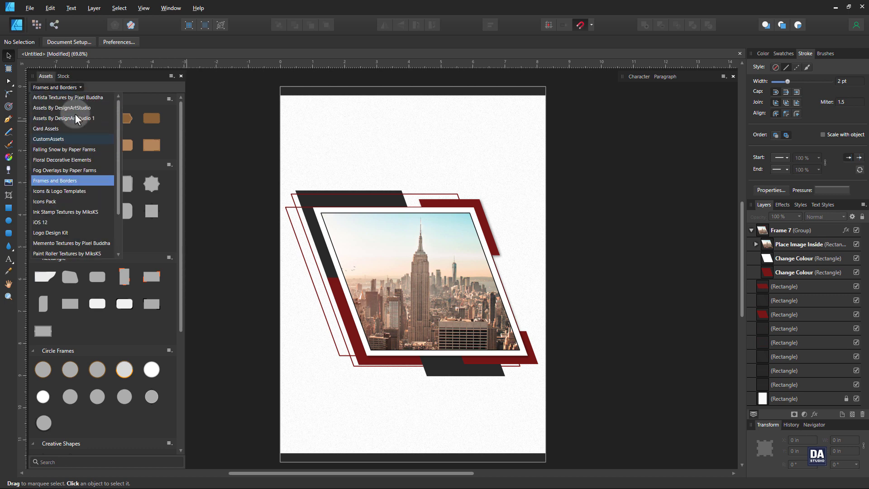
left_click(75, 114)
left_click(108, 175)
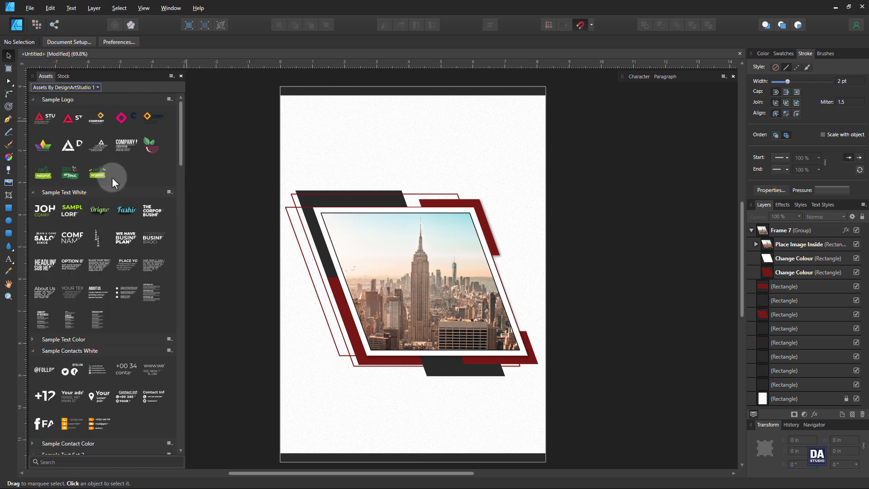
left_click_drag(121, 146, 436, 162)
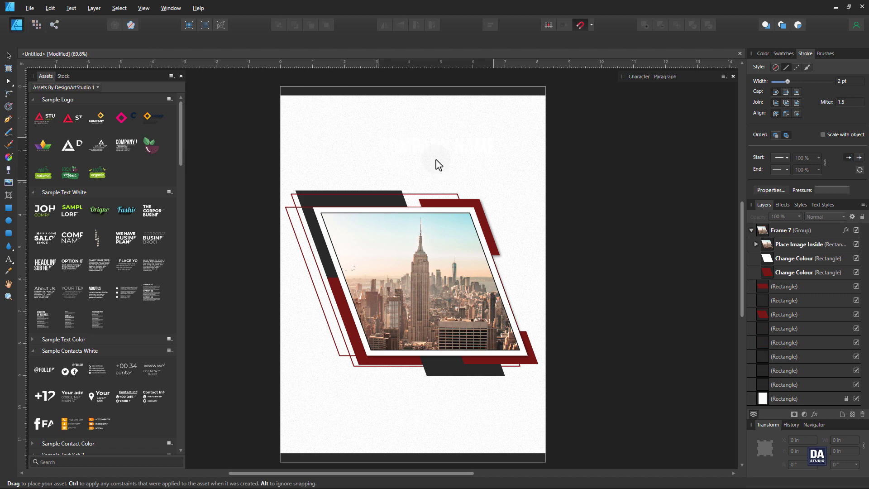
Recolour the company name text group with the recent dark red and move it to about X 4.14 in, Y 0.87 in
left_click(790, 53)
left_click(779, 93)
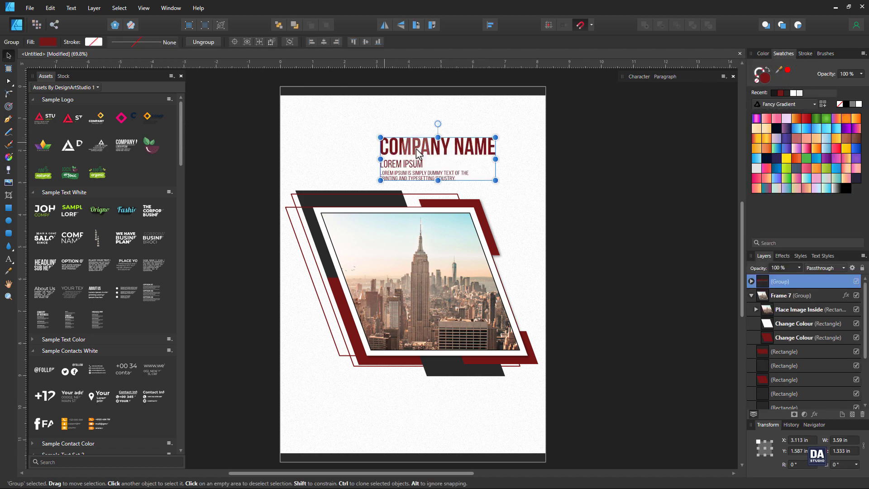
left_click_drag(417, 153, 441, 131)
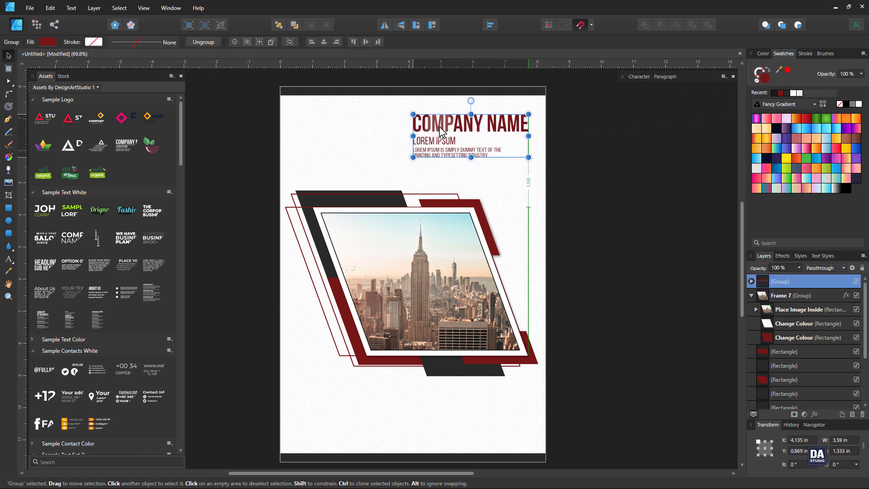
left_click(613, 169)
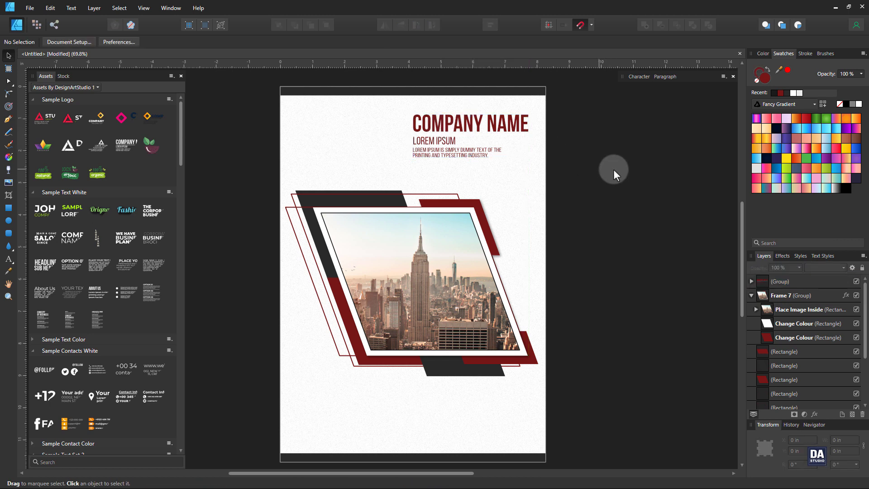
Draw a dark red rectangle about 3.95 by 0.98 in from the page's left edge and shift it down to about Y 6.50 in
key("space")
left_click_drag(543, 220, 545, 217)
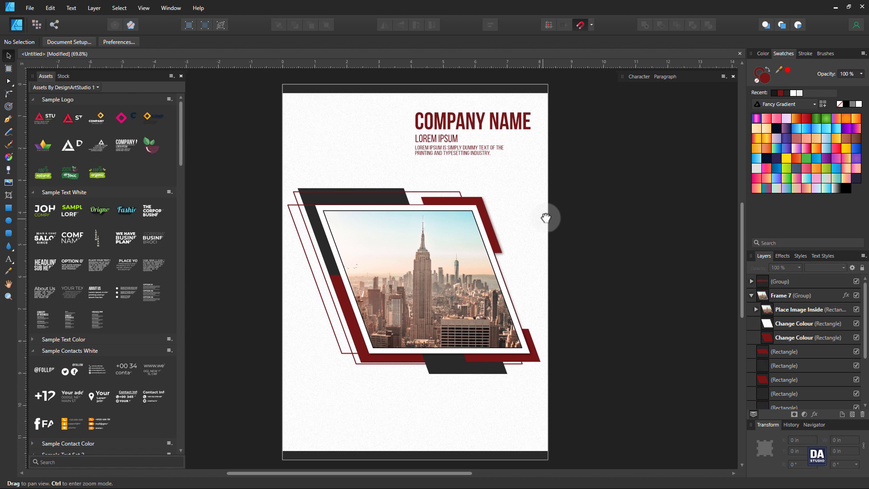
left_click(10, 210)
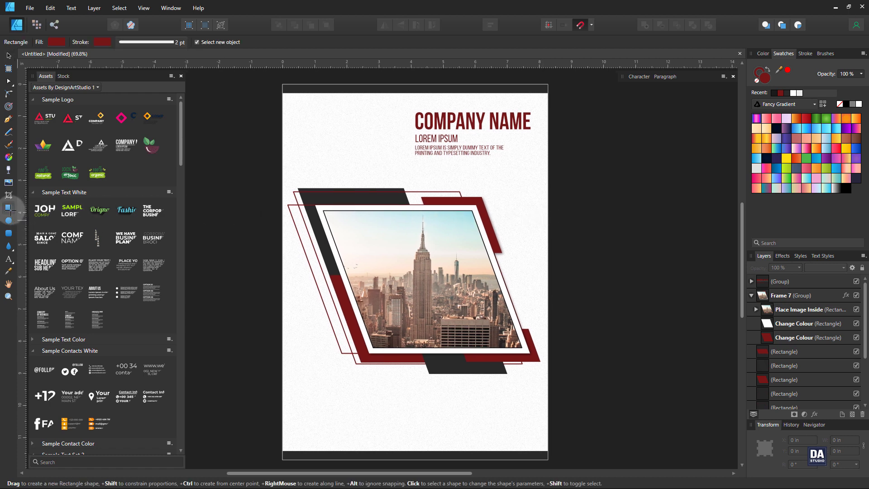
left_click_drag(282, 272, 411, 302)
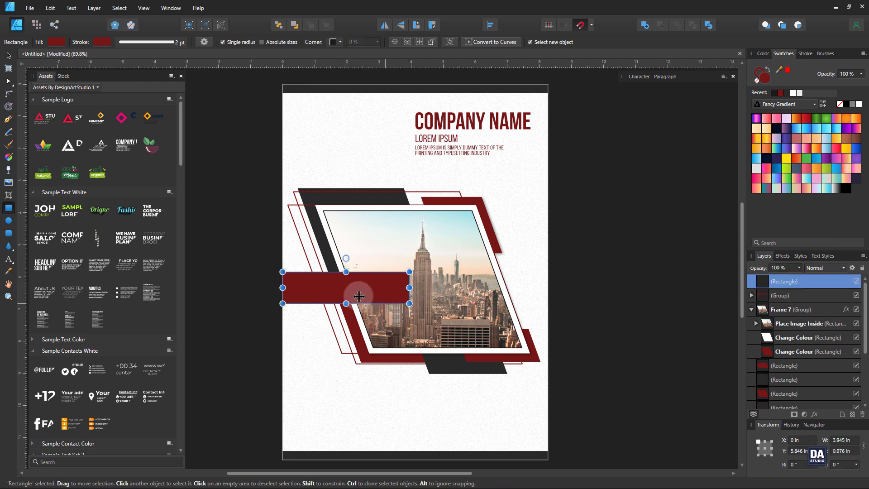
key("v")
left_click_drag(355, 296, 351, 317)
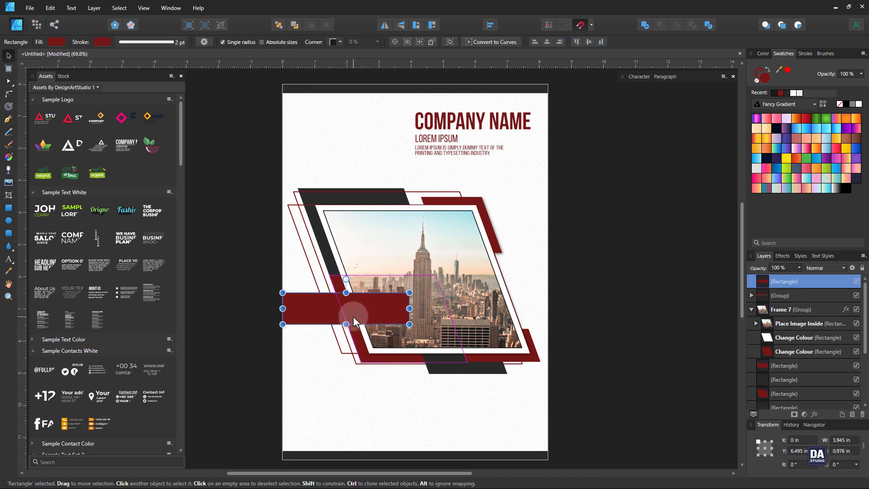
left_click(563, 297)
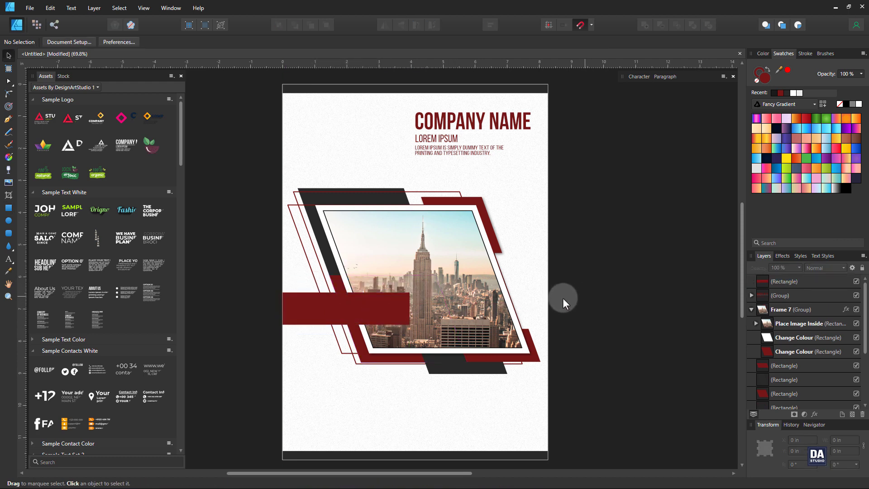
Place the white "The Corporate Business" sample text on the dark red rectangle, at about X 0.91 in, Y 6.58 in
left_click(370, 313)
scroll(409, 361, "down", 1)
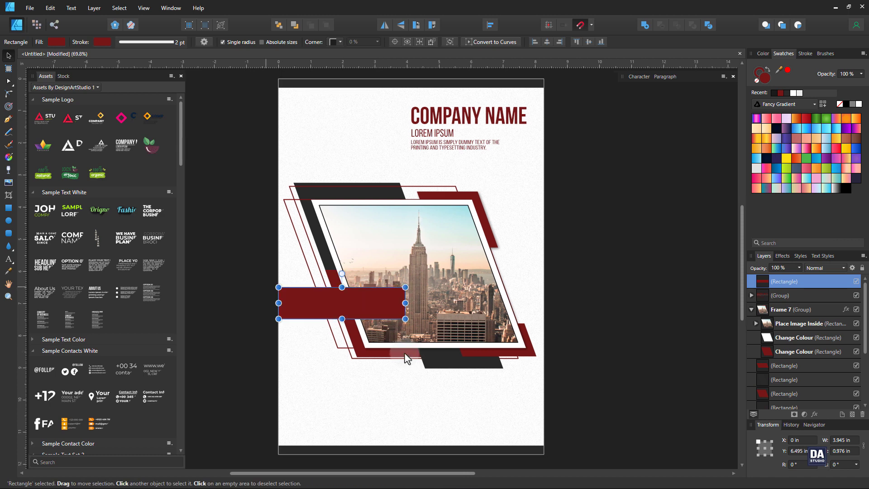
left_click_drag(167, 222, 348, 302)
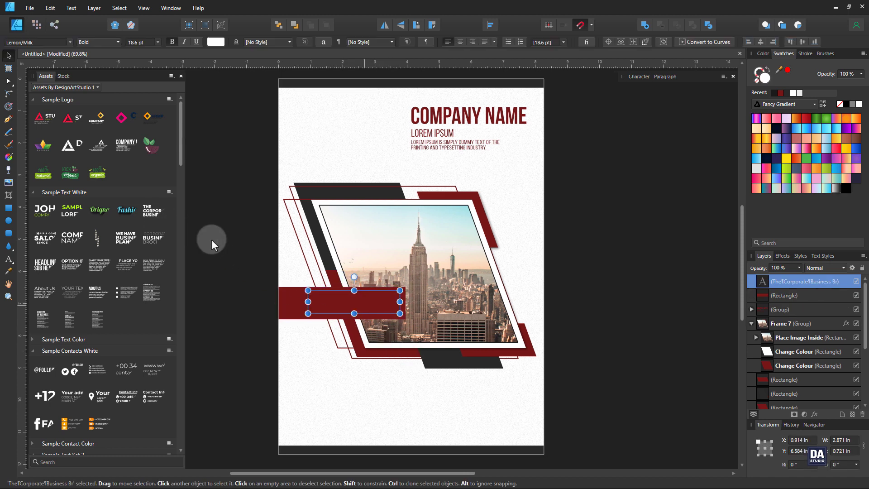
Replace the dark red band's sample text with ANNUAL REPORT and enlarge it to about 3.44 in wide, centred on the band
double_click(362, 310)
key("ctrl+a")
key("BackSpace")
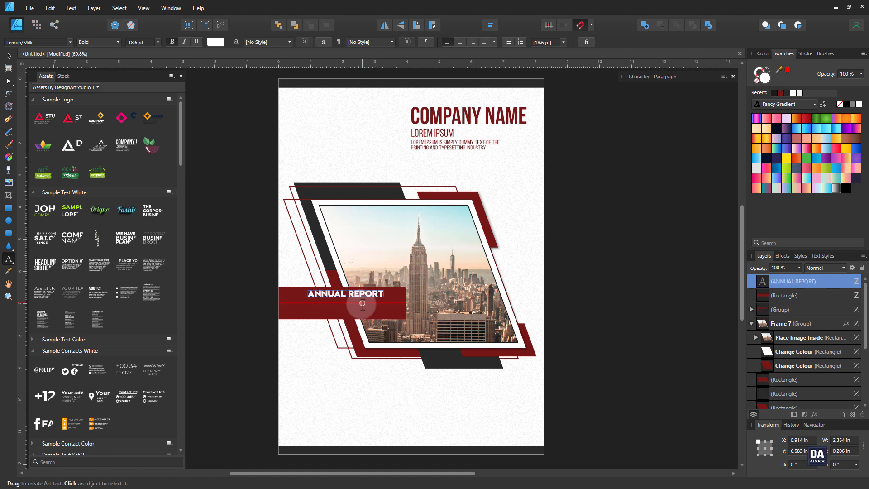
left_click(9, 55)
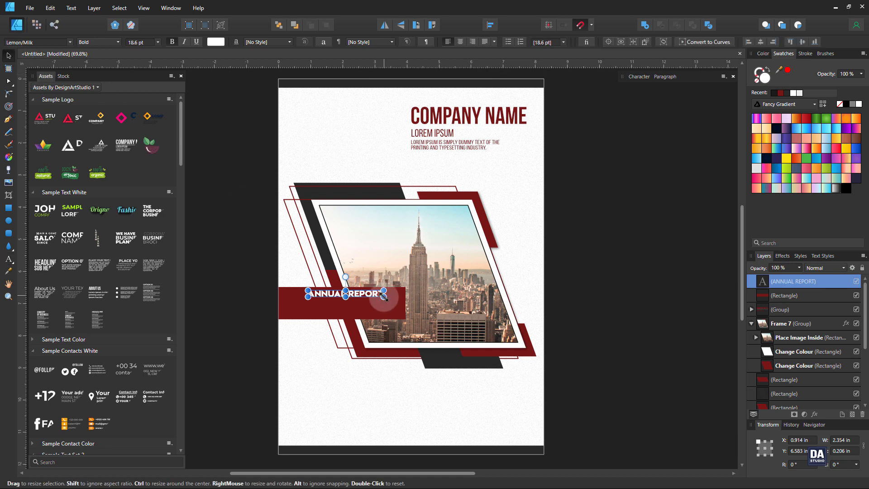
left_click_drag(384, 296, 367, 309)
left_click_drag(418, 296, 400, 296)
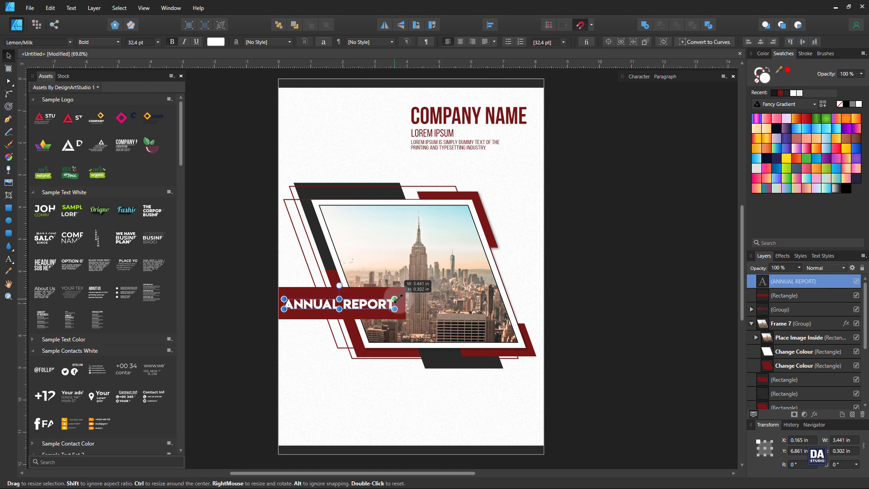
scroll(364, 311, "up", 6)
left_click_drag(343, 319, 354, 316)
Reduce the dark red rectangle behind ANNUAL REPORT to about 0.64 in high, starting at about Y 6.67 in
left_click(366, 347)
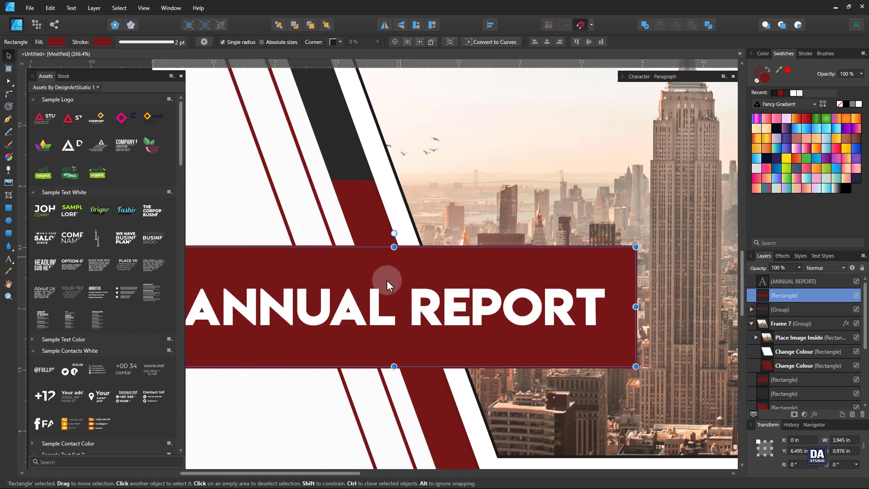
left_click_drag(394, 246, 400, 270)
scroll(400, 270, "down", 6)
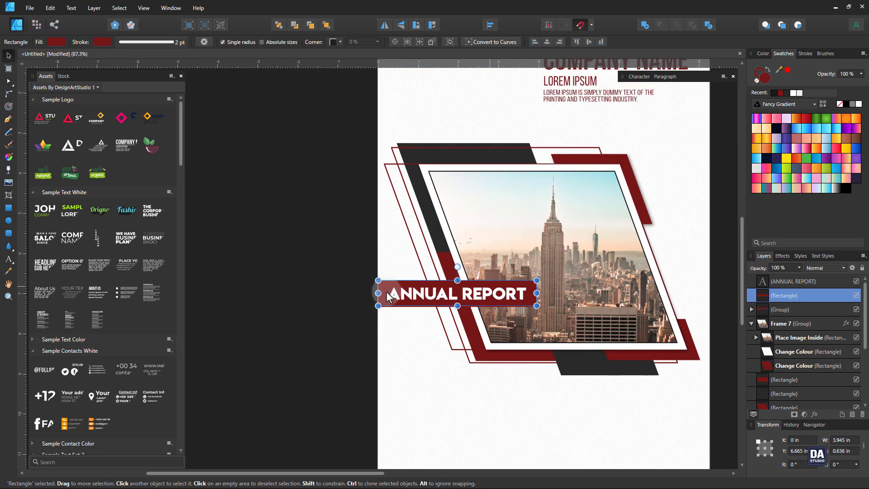
left_click(376, 306)
Move the whole photo frame artwork with the ANNUAL REPORT band up to about Y 2.96 in
left_click_drag(527, 335, 419, 344)
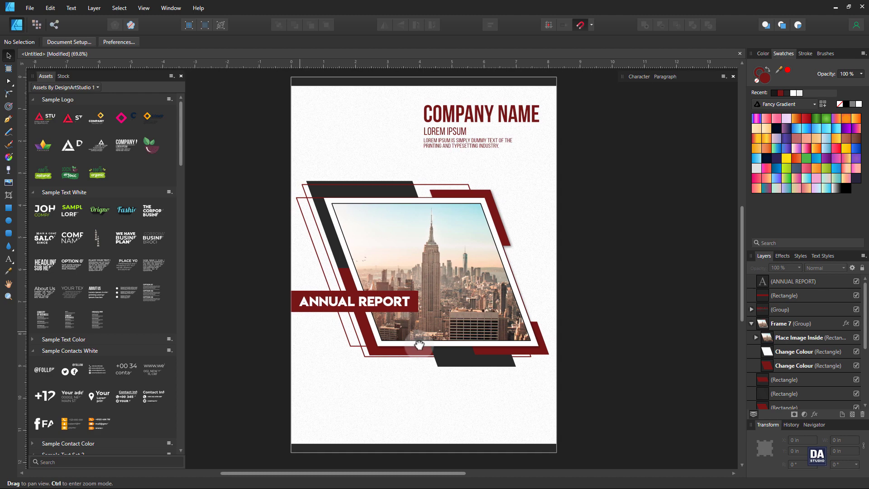
left_click_drag(246, 166, 582, 393)
left_click_drag(513, 344, 517, 332)
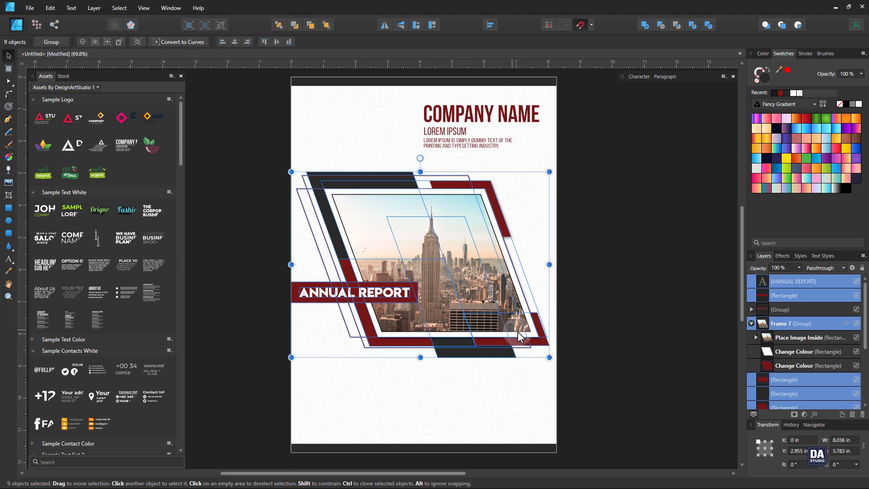
left_click(617, 364)
left_click_drag(629, 368, 626, 367)
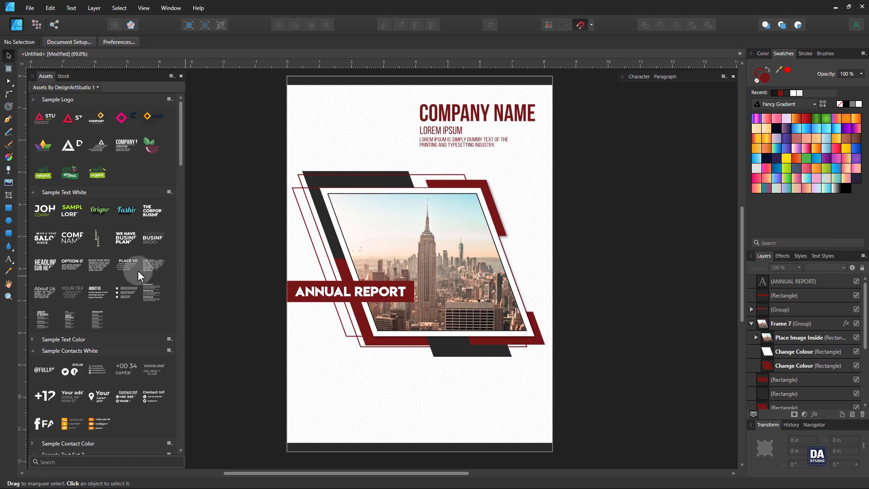
Place the "Place Your Text Here" sample text near the page's bottom, colour it recent dark grey and enlarge it to about 4.34 in wide
left_click_drag(267, 346, 458, 411)
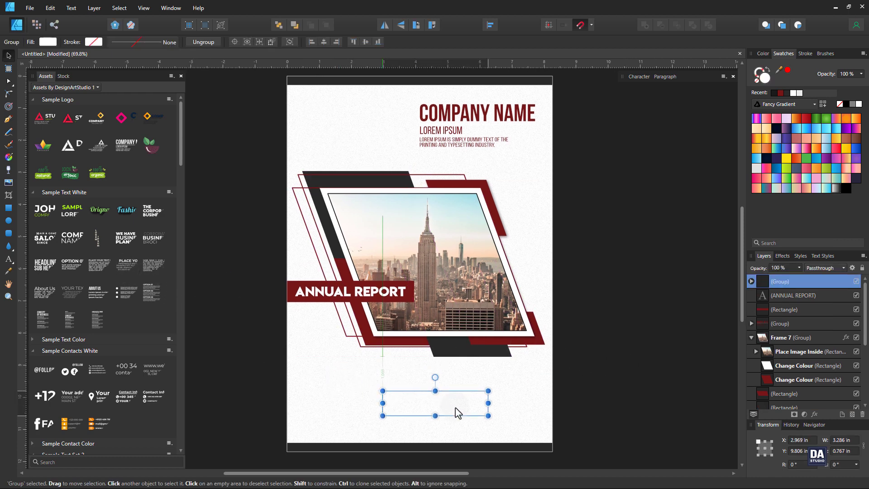
left_click(775, 93)
left_click(704, 164)
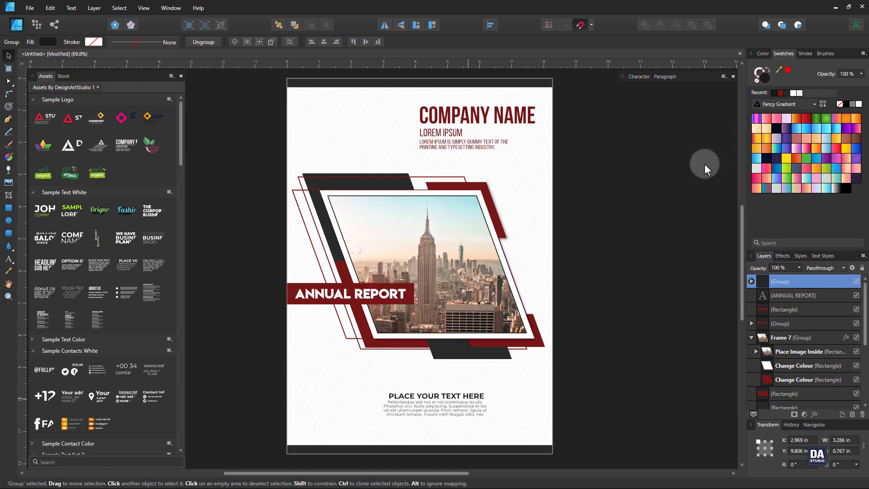
scroll(478, 401, "up", 5)
left_click_drag(477, 400, 647, 314)
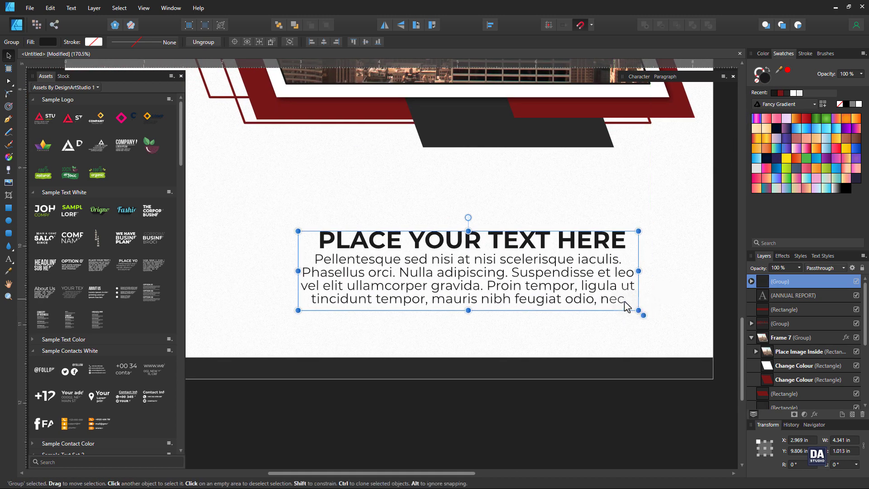
Right-align the body paragraph and shift the PLACE YOUR TEXT HERE heading to line up with the paragraph's right edge
double_click(549, 289)
left_click(473, 41)
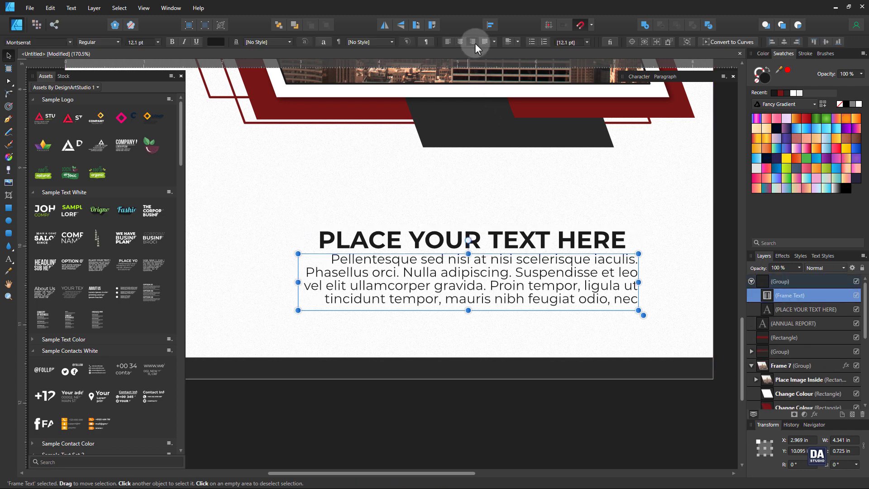
left_click_drag(561, 235, 573, 234)
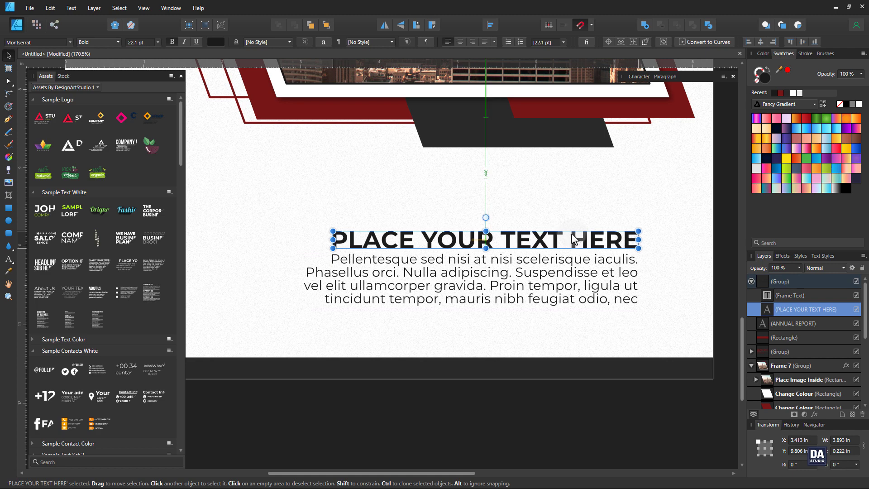
scroll(604, 243, "up", 3)
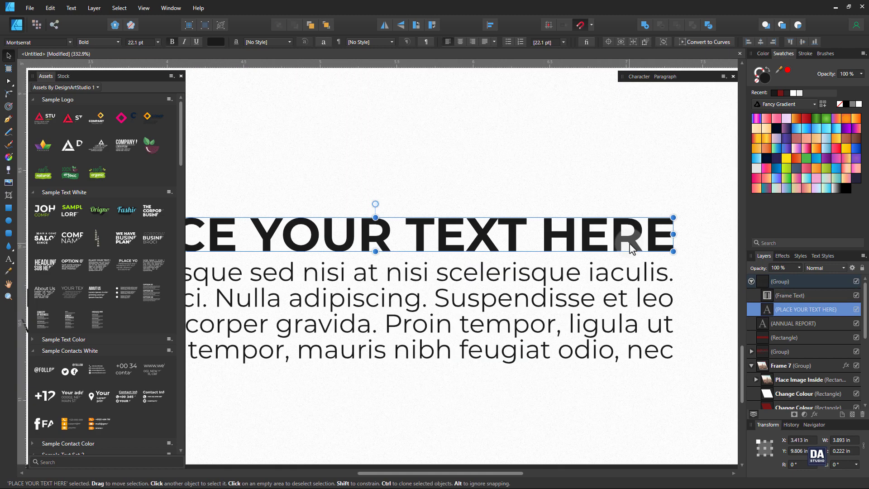
scroll(628, 248, "down", 5)
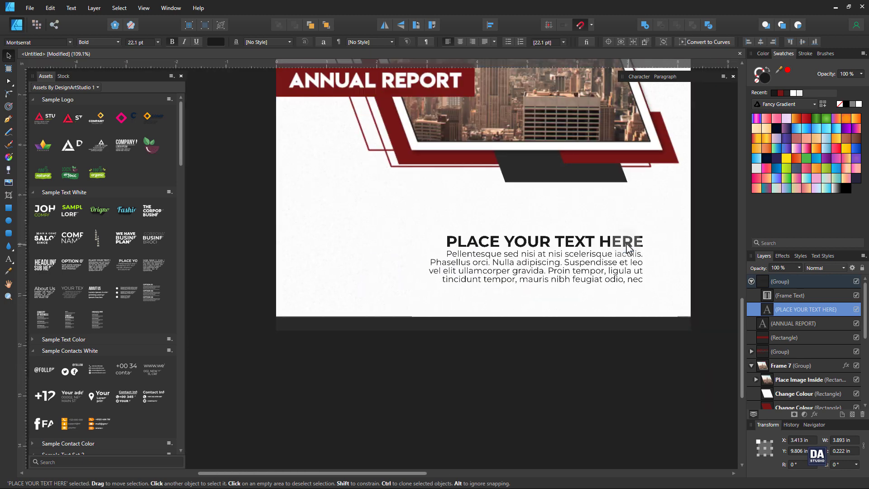
Shrink the PLACE YOUR TEXT HERE heading to about 3.2 in wide and move its text group to about X 3.60 in, Y 10.03 in
left_click_drag(458, 231, 484, 237)
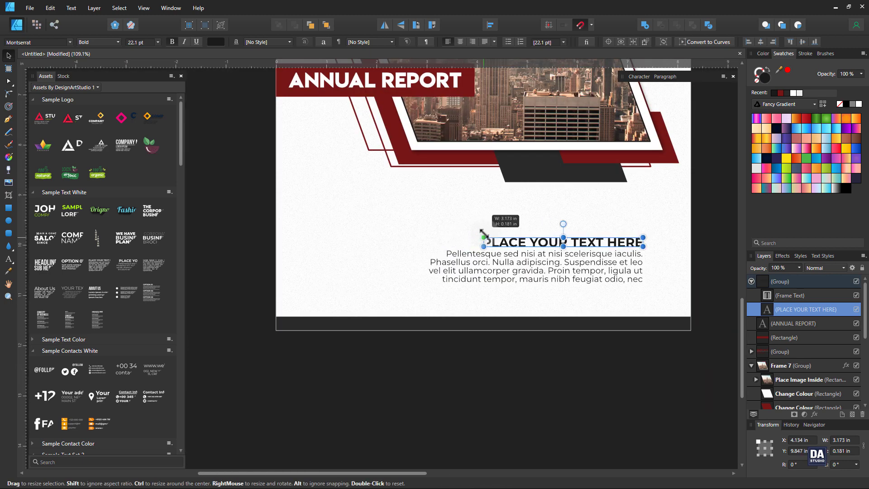
left_click(485, 276)
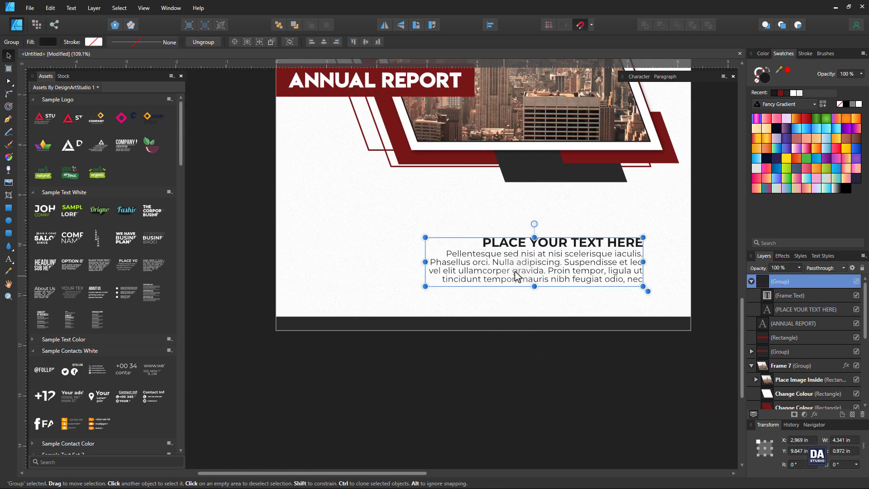
left_click_drag(509, 279, 540, 288)
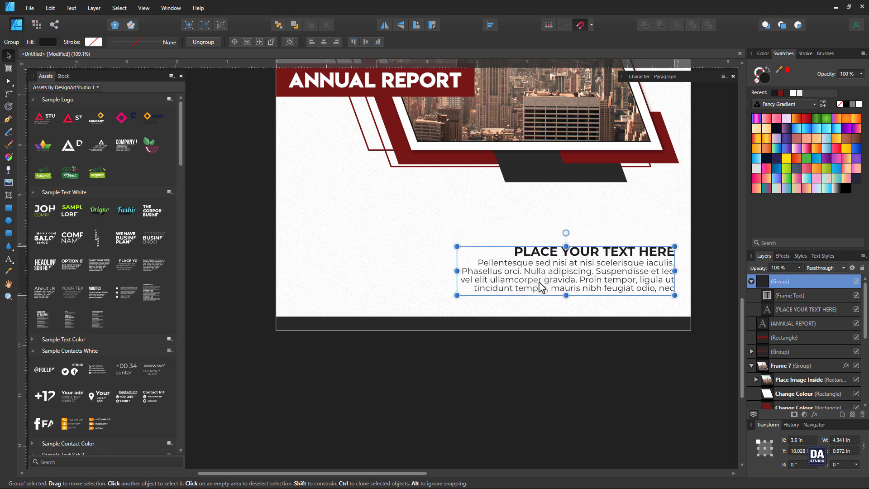
mouse_move(454, 246)
left_mouse_down()
mouse_move(438, 241)
mouse_move(459, 241)
left_mouse_up()
left_click(495, 395)
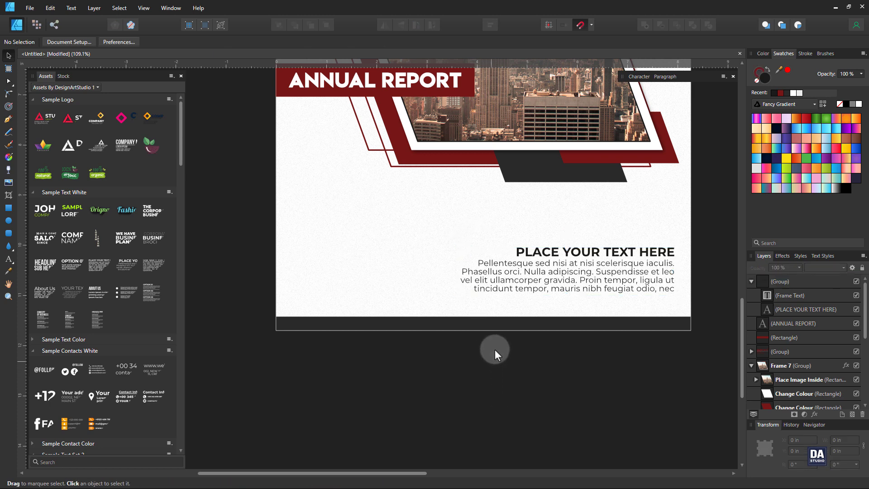
Narrow the body paragraph frame to about 4.10 in and reposition the text group at about X 3.67 in, Y 10.02 in, 4.37 in wide
left_click(497, 295)
left_click_drag(460, 277, 471, 277)
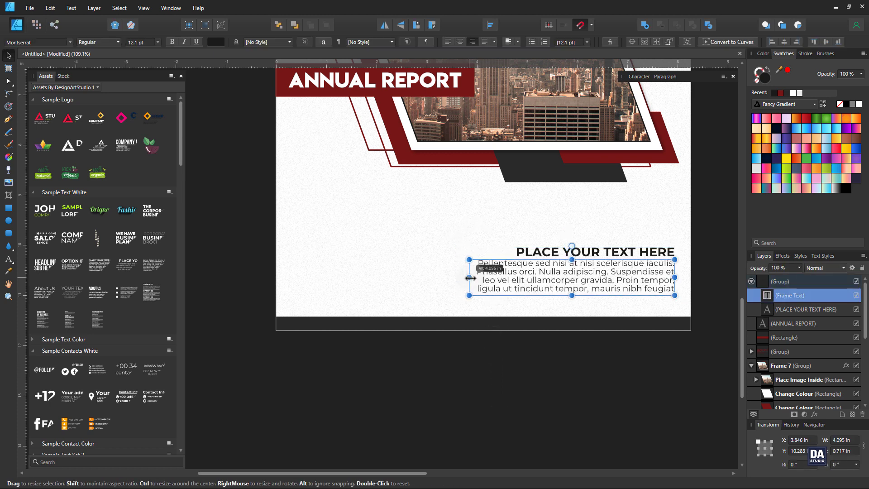
left_click(515, 398)
left_click_drag(539, 299, 522, 290)
mouse_move(660, 291)
left_mouse_down()
mouse_move(686, 302)
mouse_move(653, 288)
left_mouse_up()
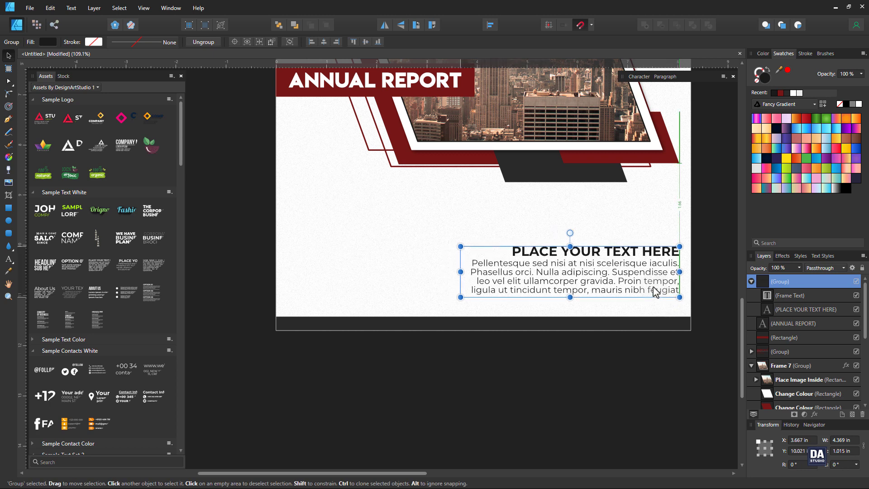
left_click(659, 305)
Move the PLACE YOUR TEXT HERE group up to about Y 9.82 in
left_click_drag(587, 328, 591, 369)
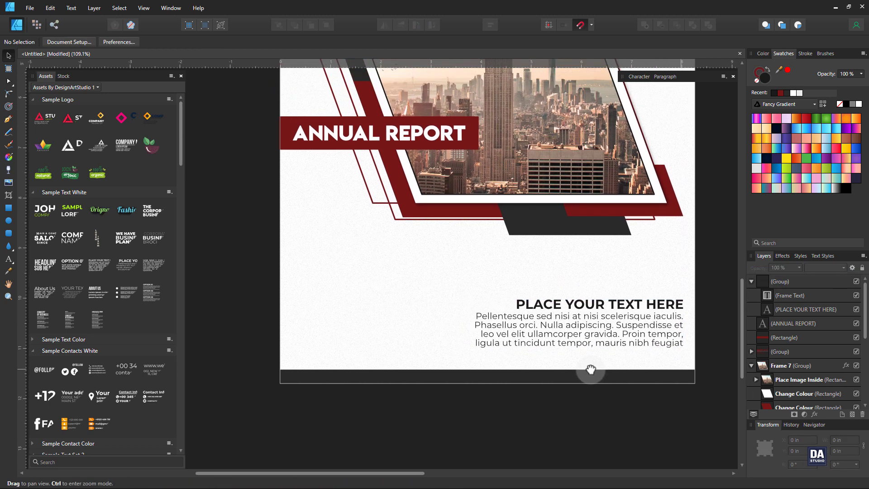
left_click(642, 345)
left_click_drag(641, 344, 642, 334)
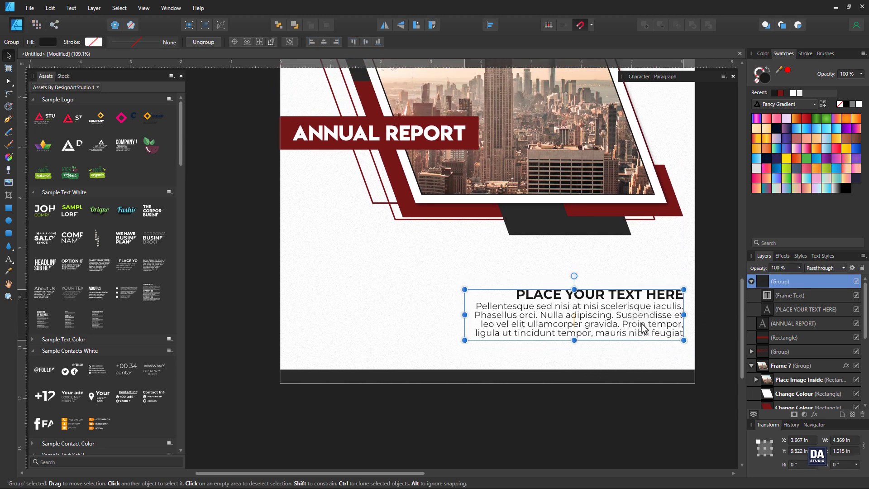
left_click(240, 341)
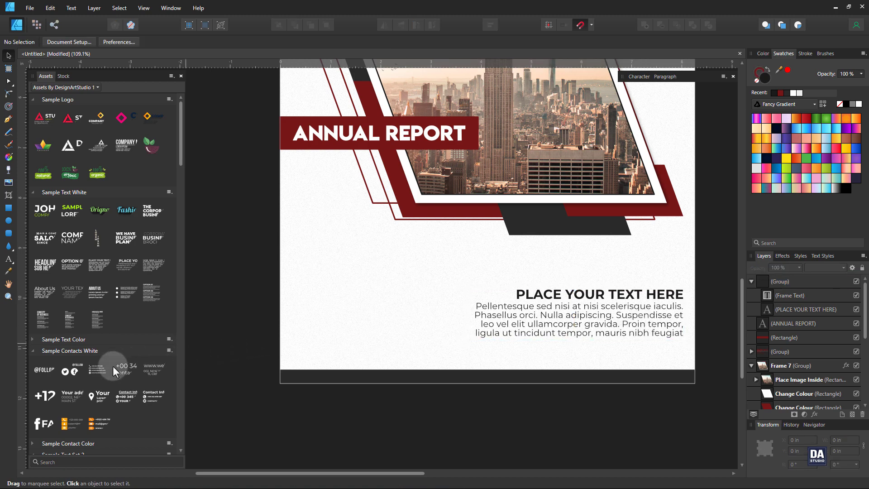
Place the Follow Us social icons sample at about X 0.66 in, Y 10.19 in and colour it with the recent dark red
left_click_drag(113, 365, 360, 334)
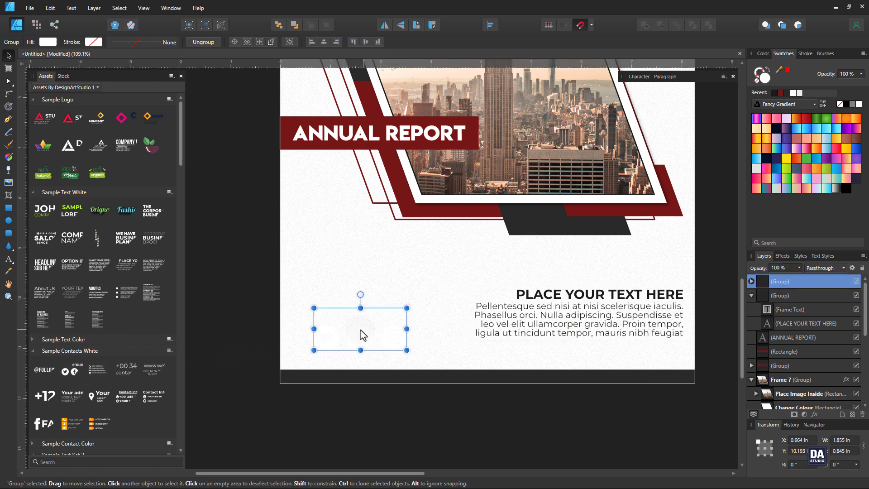
left_click(781, 95)
scroll(328, 365, "up", 3)
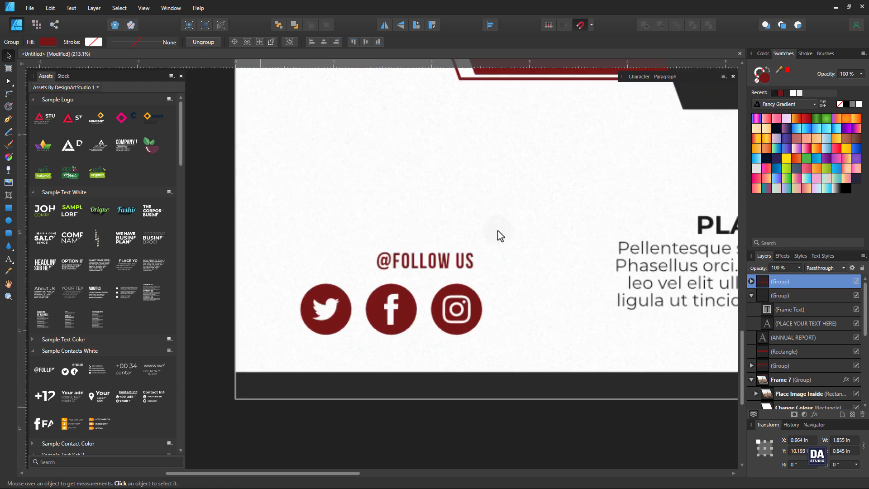
double_click(419, 275)
left_click_drag(420, 275, 367, 275)
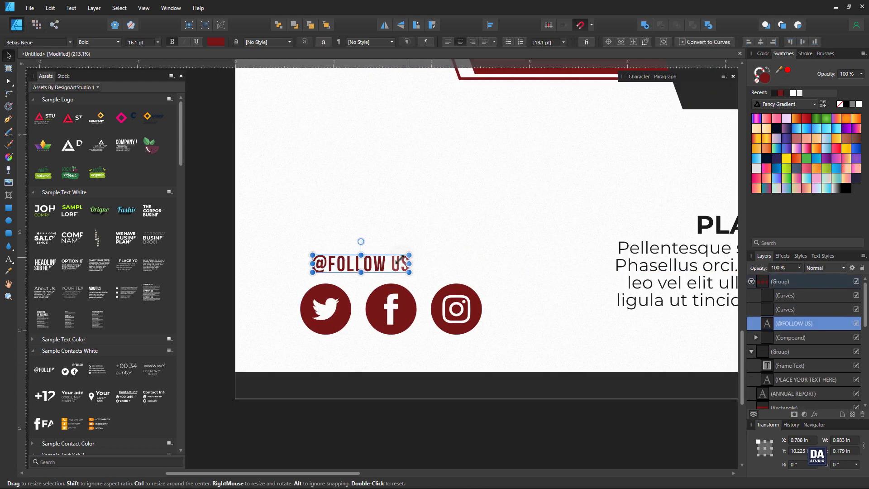
left_click_drag(409, 255, 447, 265)
Resize the Follow Us group to about 1.74 by 0.82 in and move it to about X 0.30 in, Y 9.92 in
left_click(391, 328)
left_click_drag(409, 302, 372, 303)
left_click_drag(412, 268, 435, 257)
left_click_drag(402, 327, 401, 290)
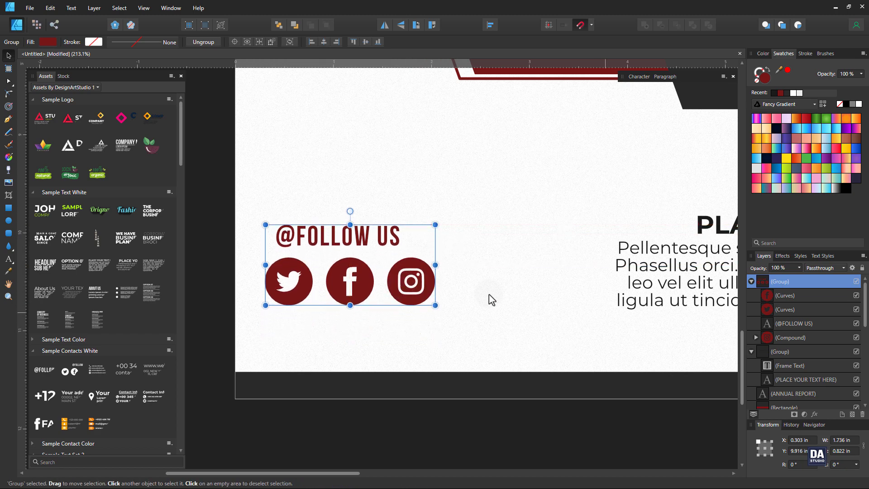
Nudge the Follow Us group left to about X 0.29 in and shift it slightly down
left_click(593, 311, "shift")
left_click(371, 302)
left_click_drag(402, 289, 400, 289)
left_click(520, 309)
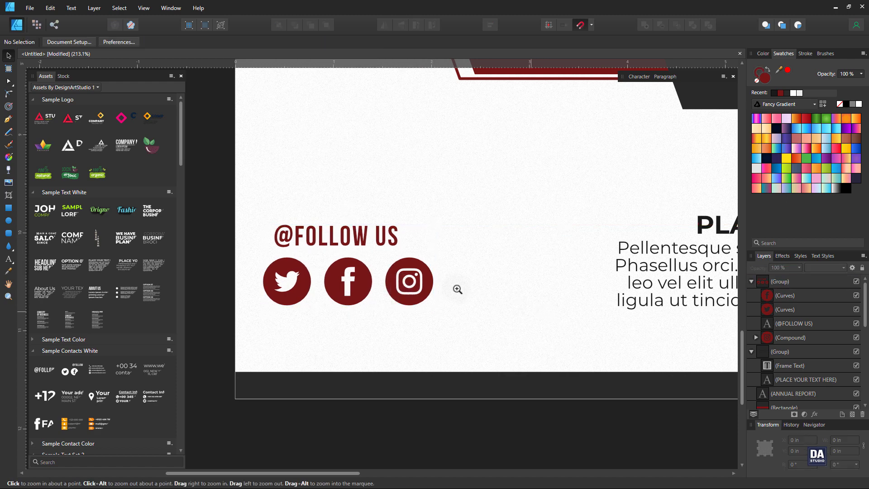
left_click_drag(452, 287, 564, 316)
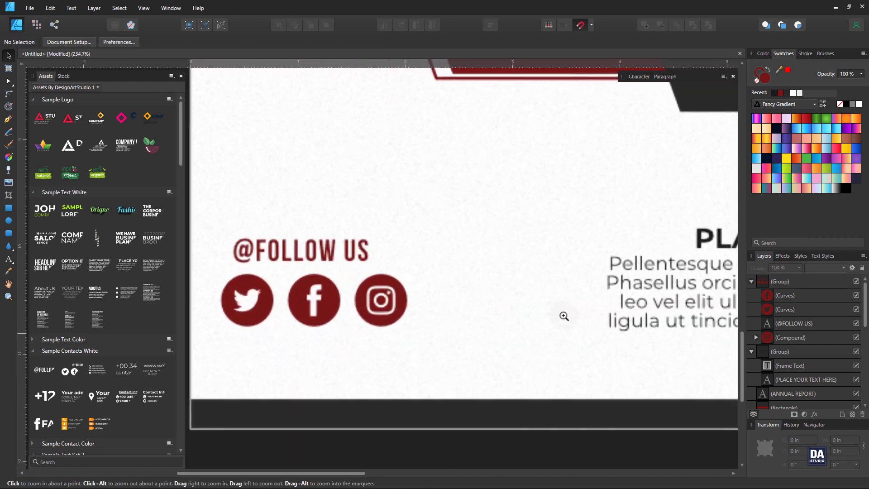
left_click(404, 308)
left_click_drag(407, 313, 389, 330)
Move the PLACE YOUR TEXT HERE group down to about Y 9.94 in, roughly level with the Follow Us group
left_click(669, 320)
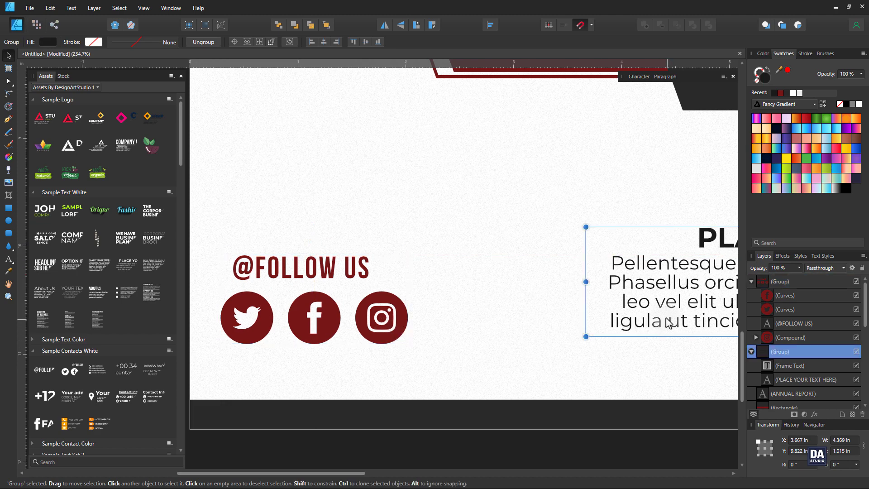
left_click(337, 332, "shift")
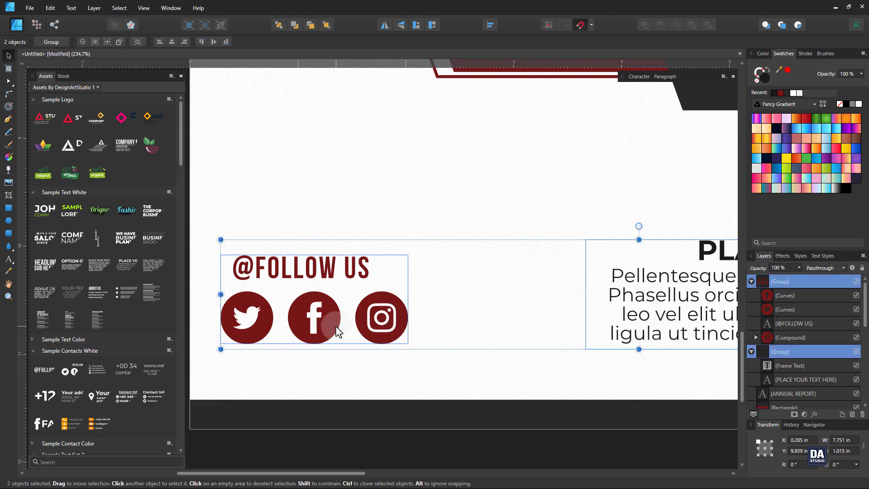
left_click(398, 371)
Move the Follow Us and PLACE YOUR TEXT HERE groups down together to about Y 10.08 in
scroll(398, 371, "down", 8)
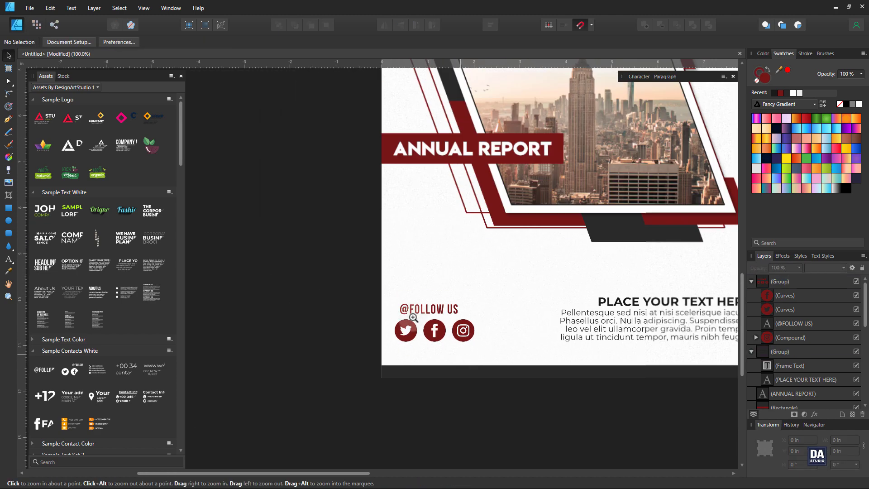
scroll(402, 387, "up", 2)
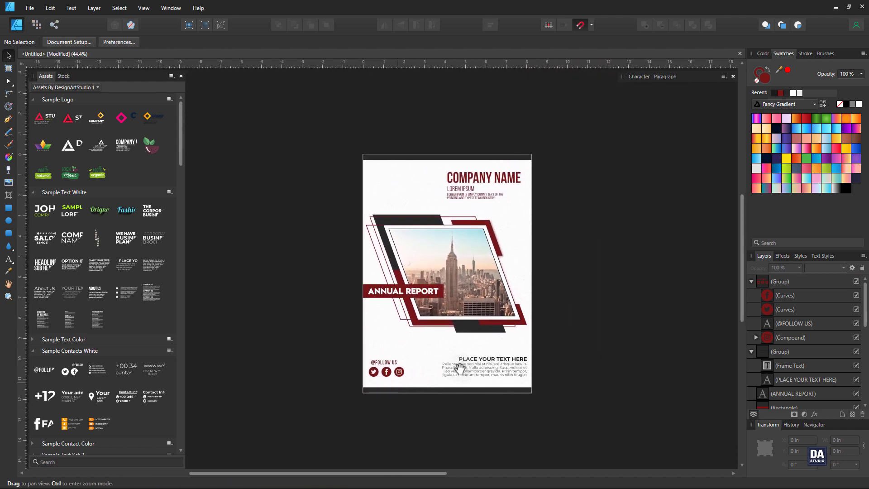
left_click_drag(592, 329, 309, 390)
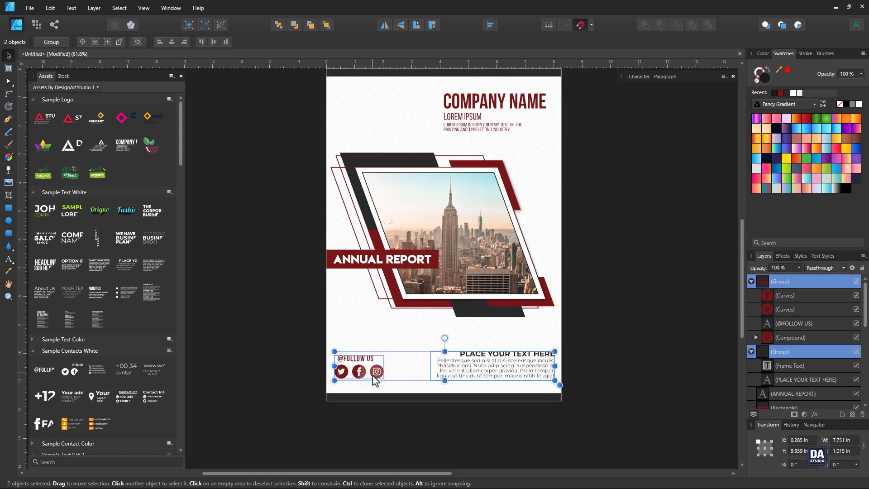
left_click_drag(375, 377, 375, 381)
key("space")
left_click_drag(568, 347, 560, 384)
scroll(601, 375, "up", 1)
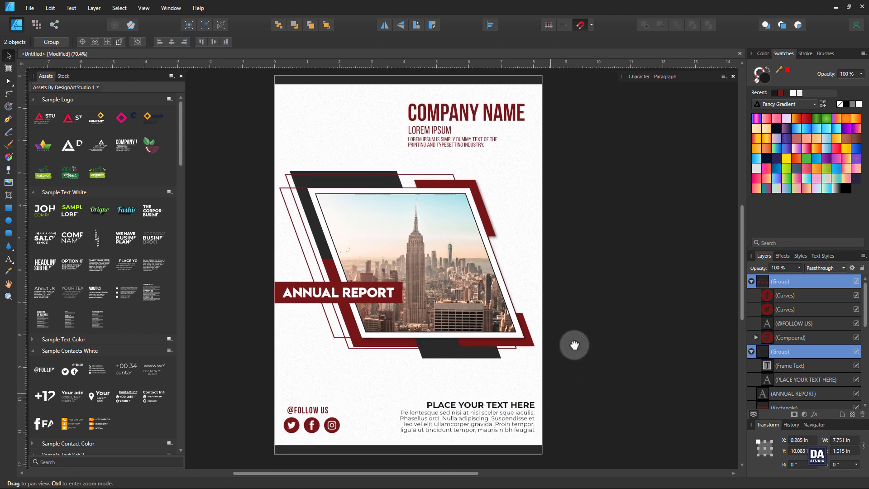
left_click(586, 338)
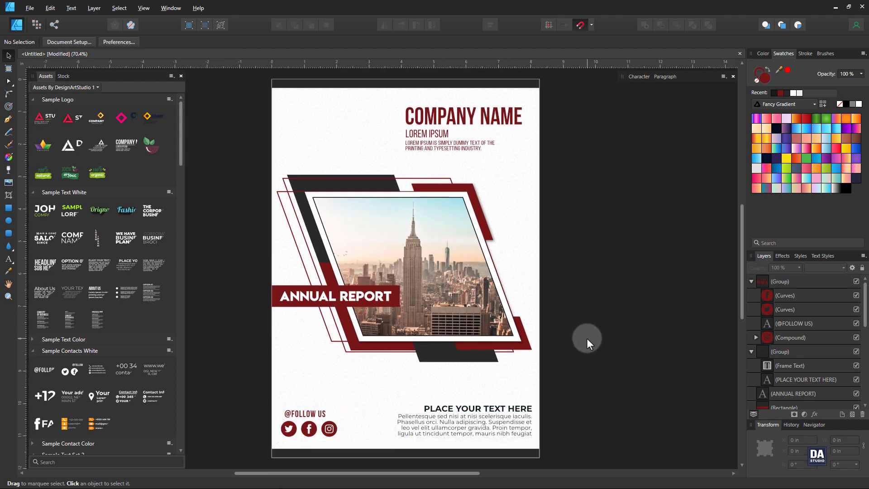